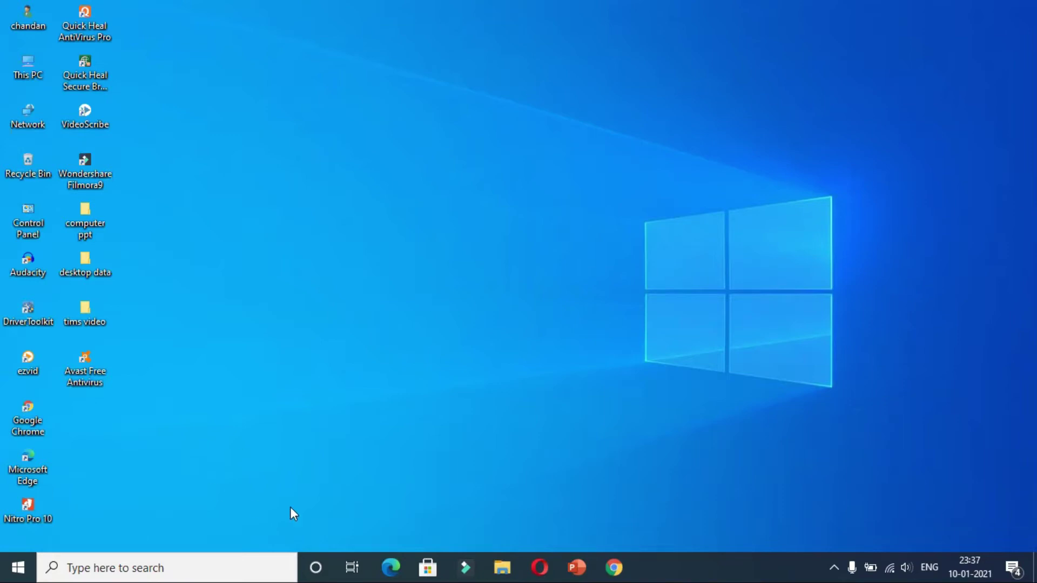
- Launch Word from the Windows search box and start a blank document
left_click(135, 566)
type("word")
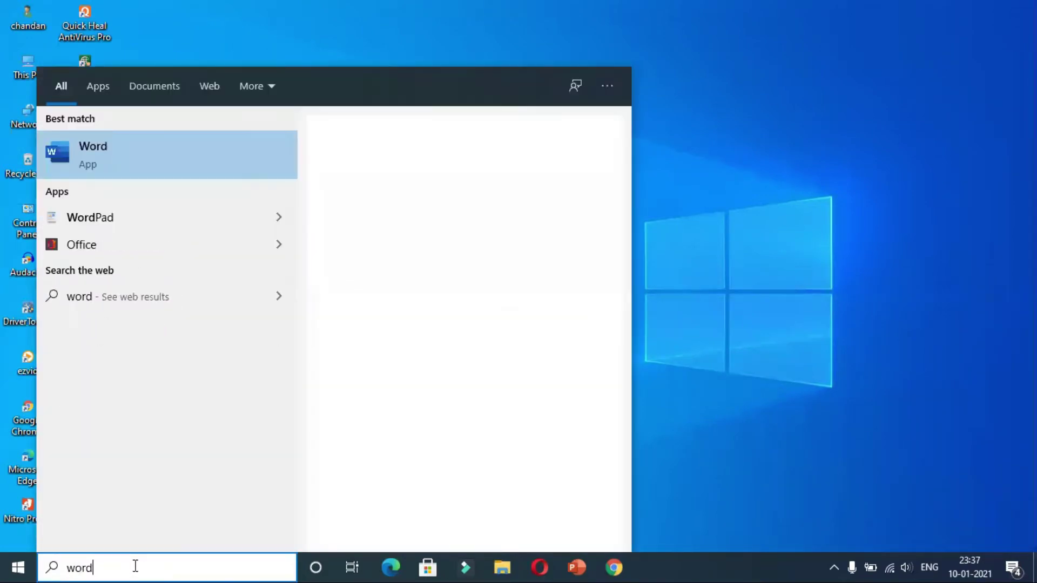
key("Return")
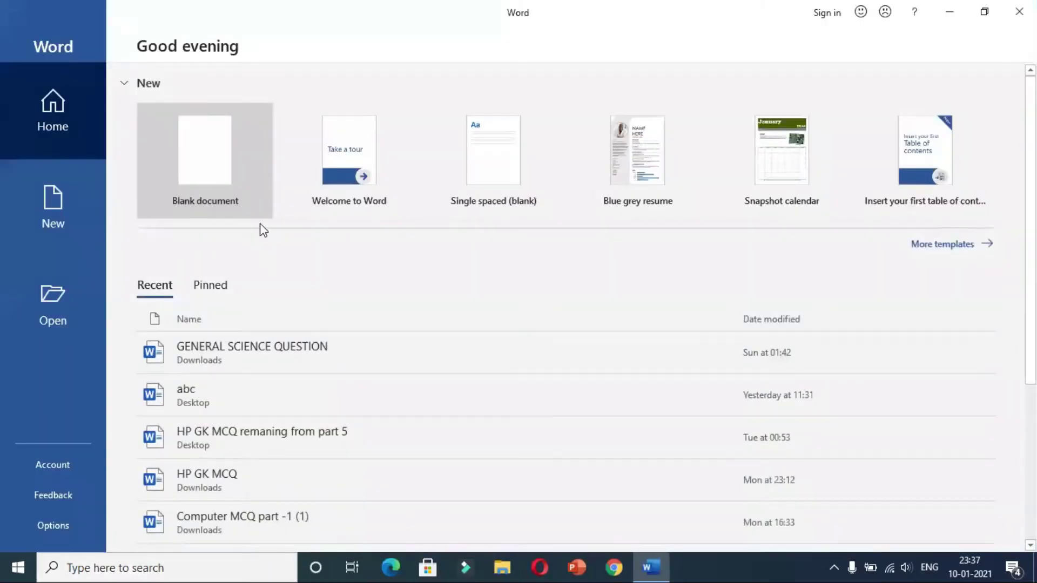
left_click(214, 150)
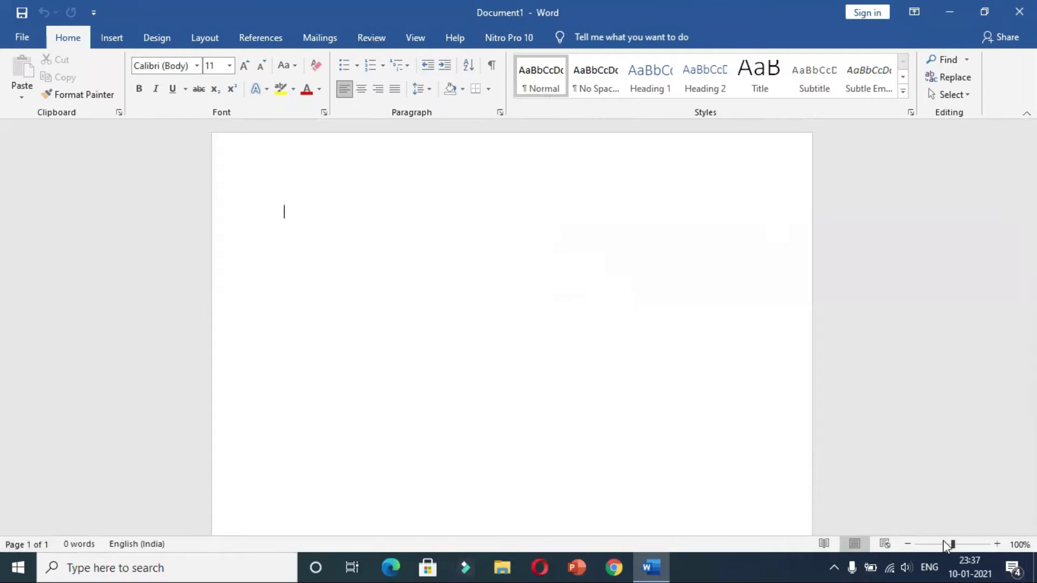
mouse_move(310, 228)
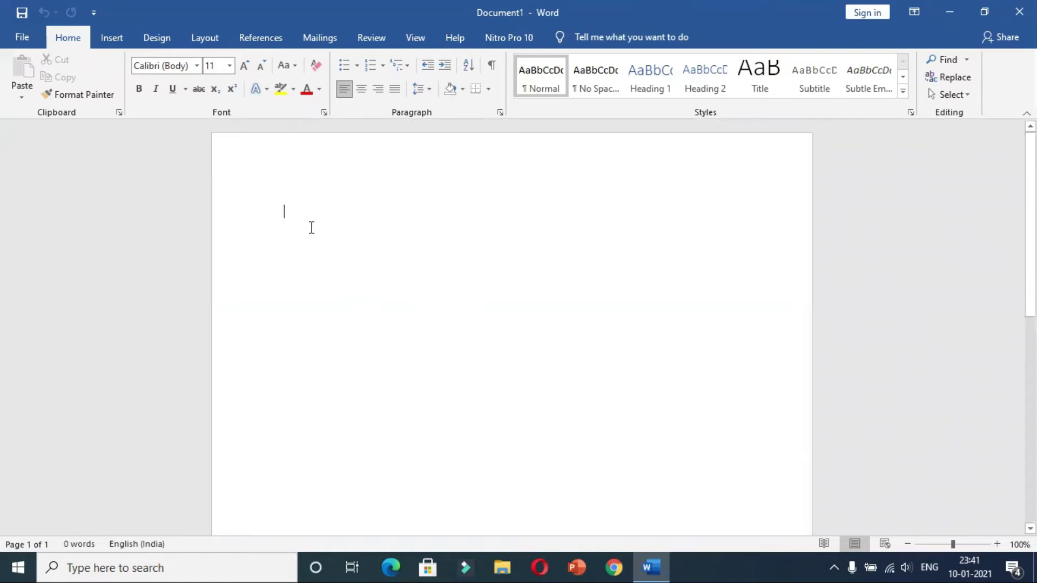
- Type and partly erase some test text, then generate sample paragraphs with =rand(2,5)
type("Fgjfdhg fhg f")
key("Return")
type("Fkgjfk glf")
key("Return")
type("rdu f")
key("BackSpace")
key("BackSpace")
key("BackSpace")
key("BackSpace")
key("BackSpace")
key("BackSpace")
key("BackSpace")
key("BackSpace")
key("BackSpace")
key("BackSpace")
key("BackSpace")
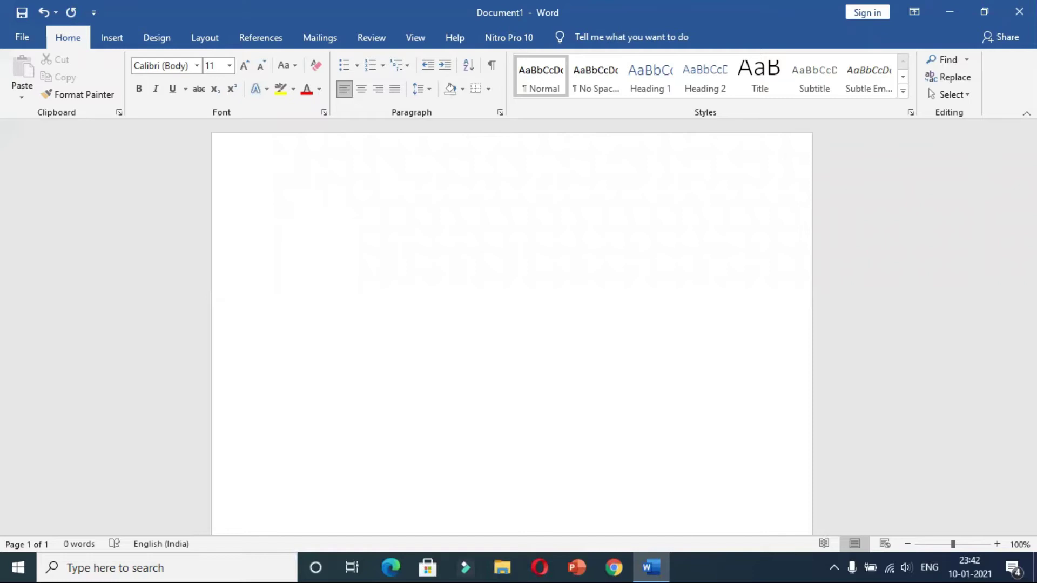
type("=")
type("rand(")
type("2,")
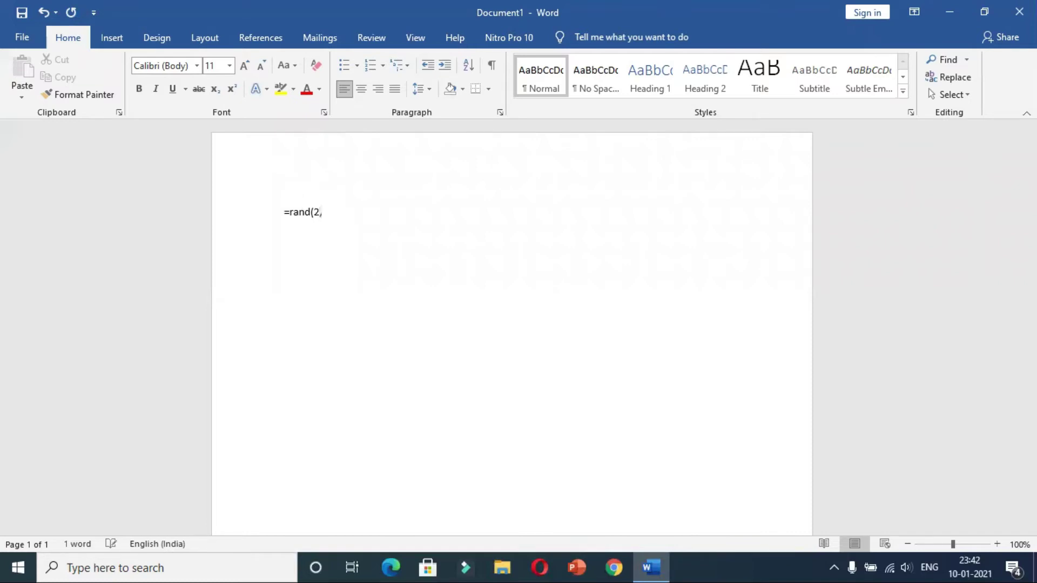
type("5)")
key("Return")
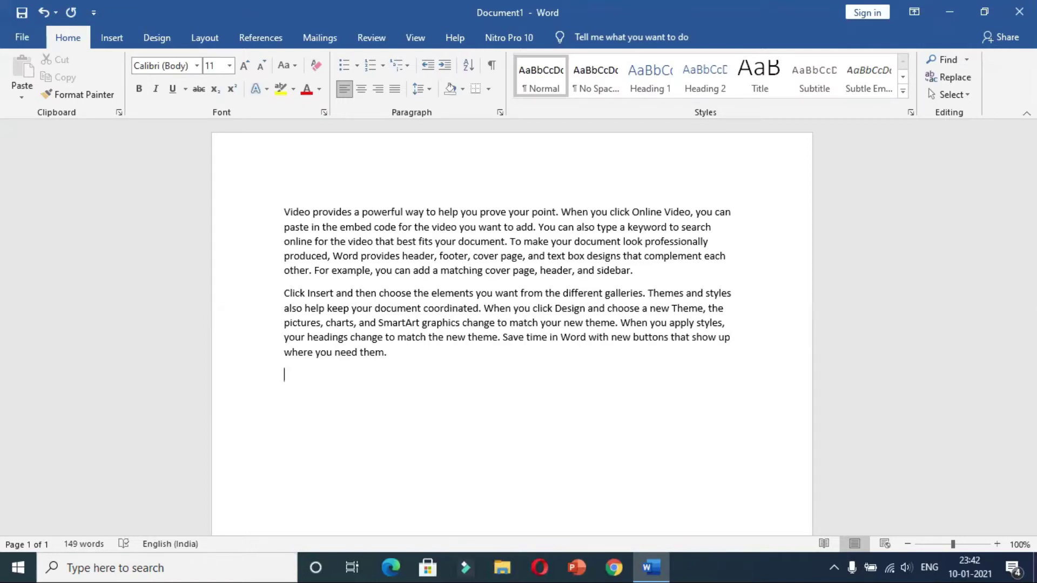
- Save the document to the Desktop under the file name 'sample'
left_click(21, 37)
left_click(54, 236)
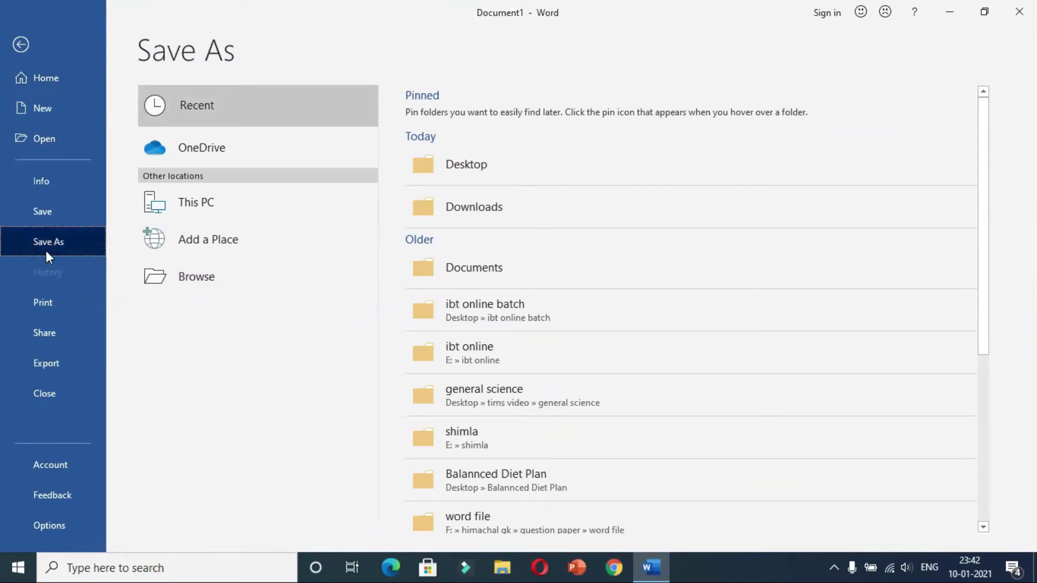
left_click(54, 217)
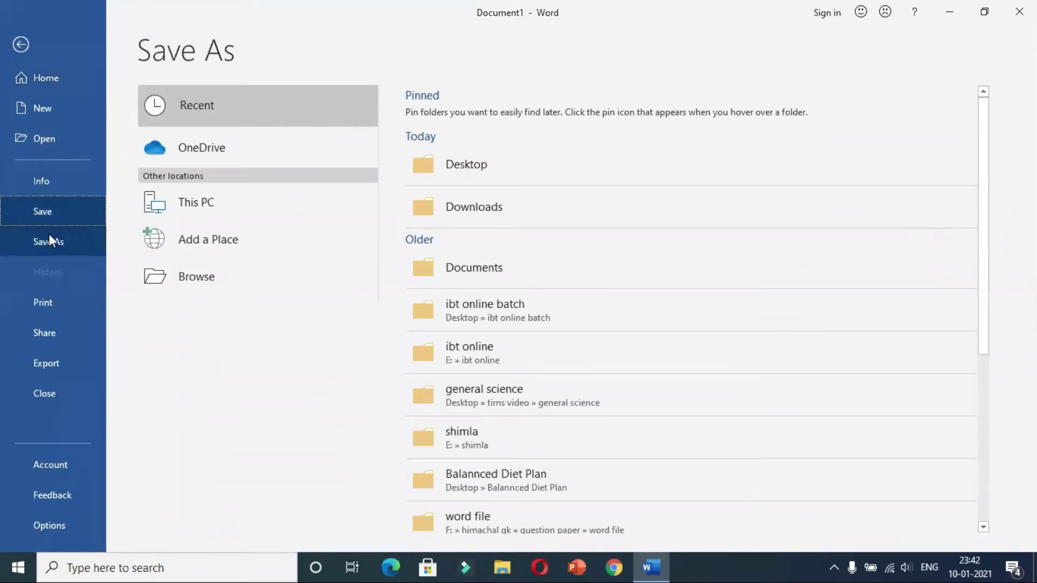
left_click(54, 220)
left_click(64, 205)
left_click(67, 243)
left_click(63, 214)
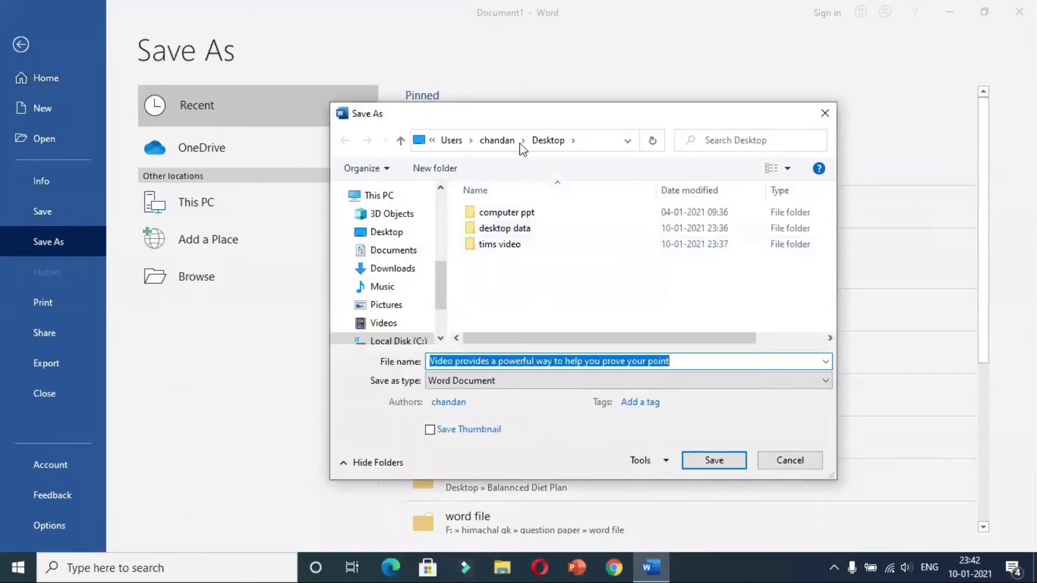
type("sample")
key("Return")
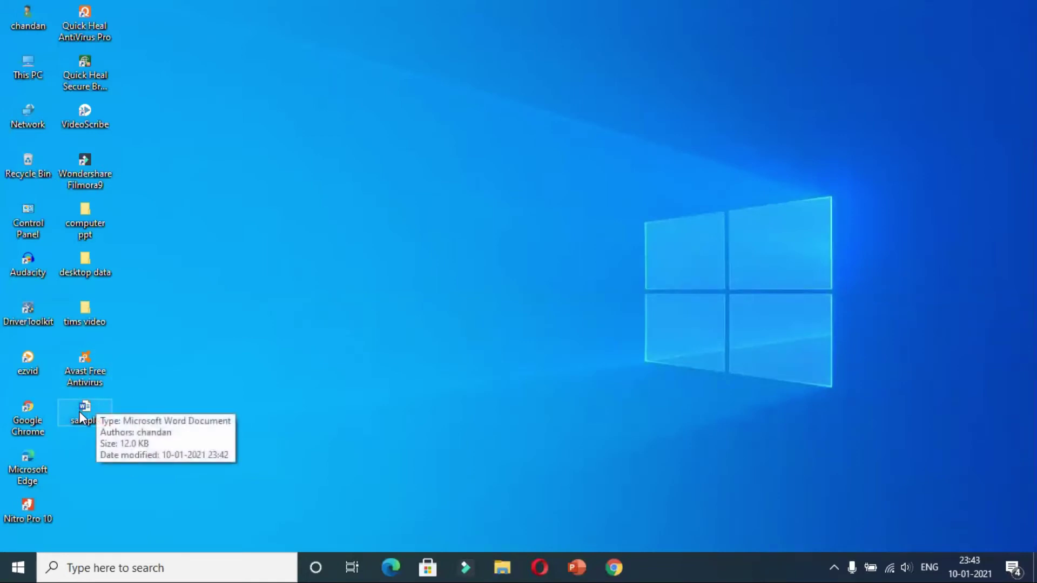
- Reopen sample and generate a third paragraph below the text with rand(1,3)
double_click(81, 416)
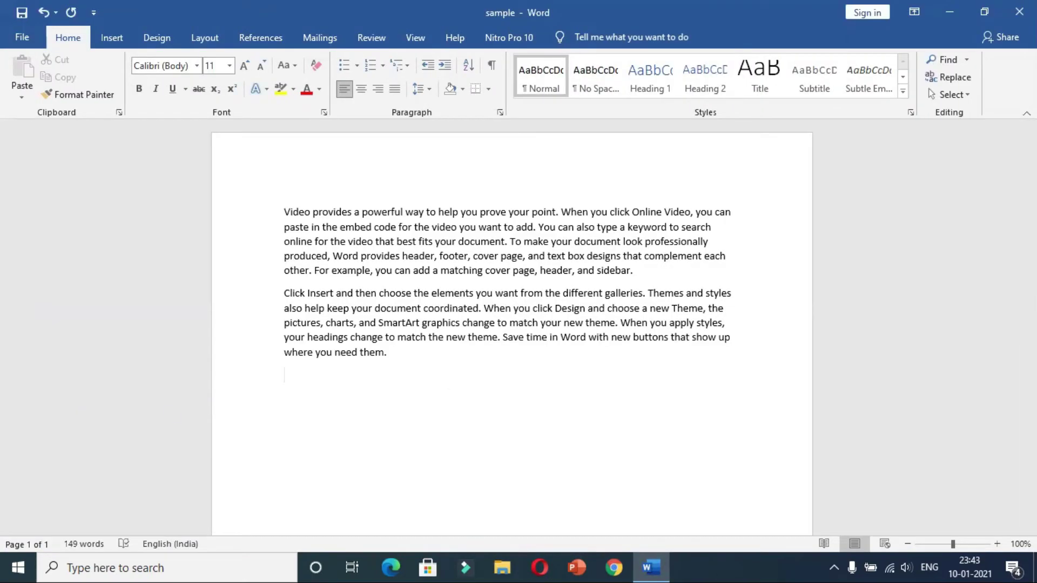
left_click(287, 374)
type("rand")
type("(1,3")
type(")")
key("Return")
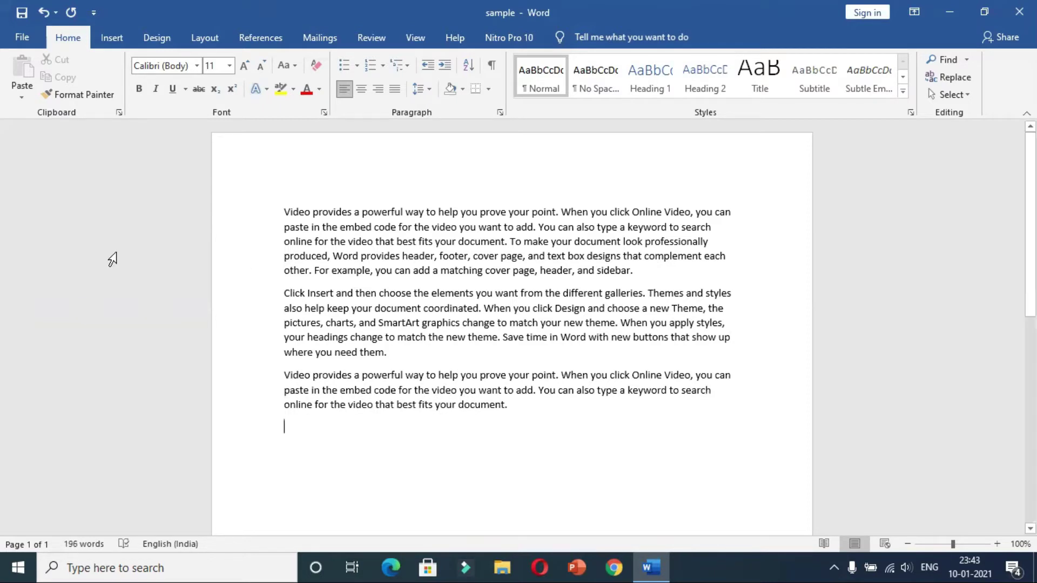
- Save the updated sample document and close Word
left_click(22, 36)
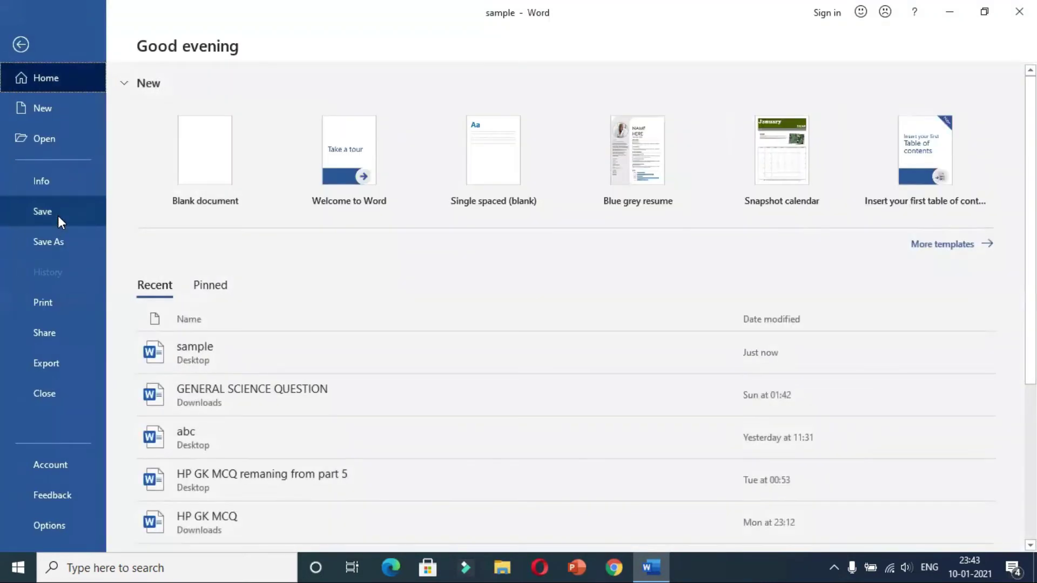
left_click(57, 216)
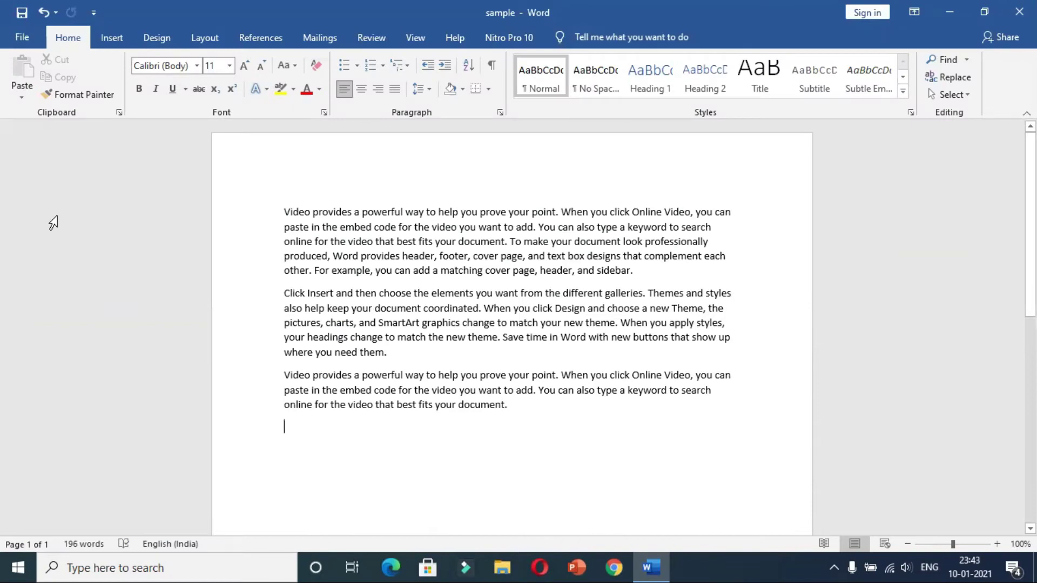
left_click(1019, 11)
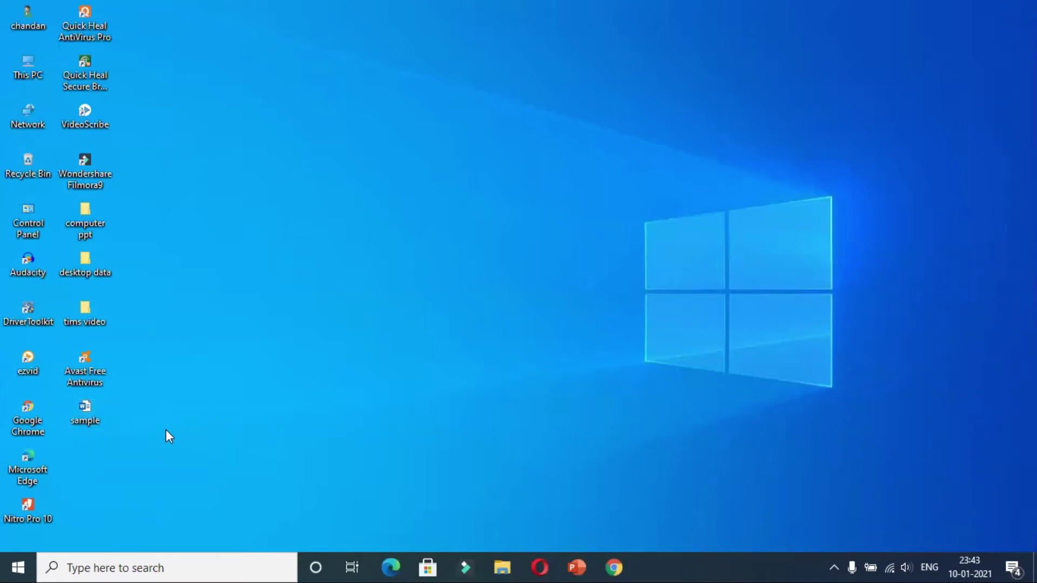
- Reopen sample, try =rand(12) below the text, then close it and discard those changes
double_click(95, 411)
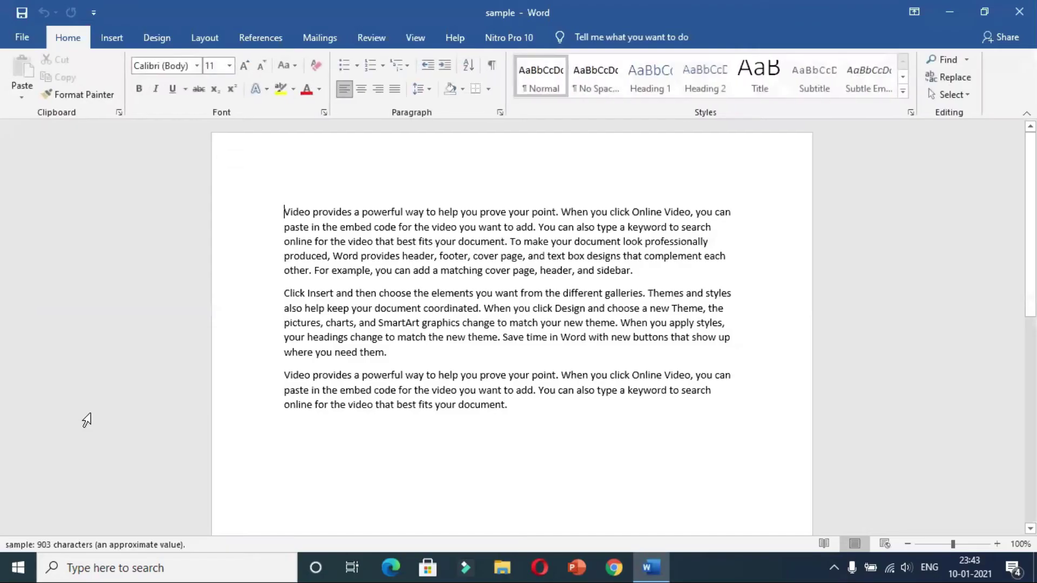
left_click_drag(561, 428, 284, 374)
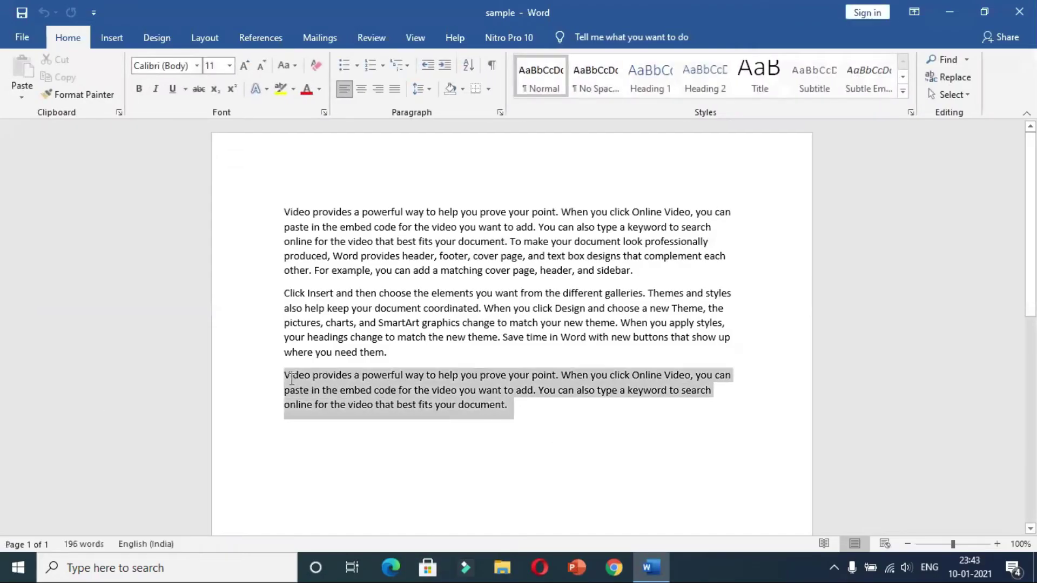
left_click(604, 435)
type("=rand(1")
type("2)")
key("Return")
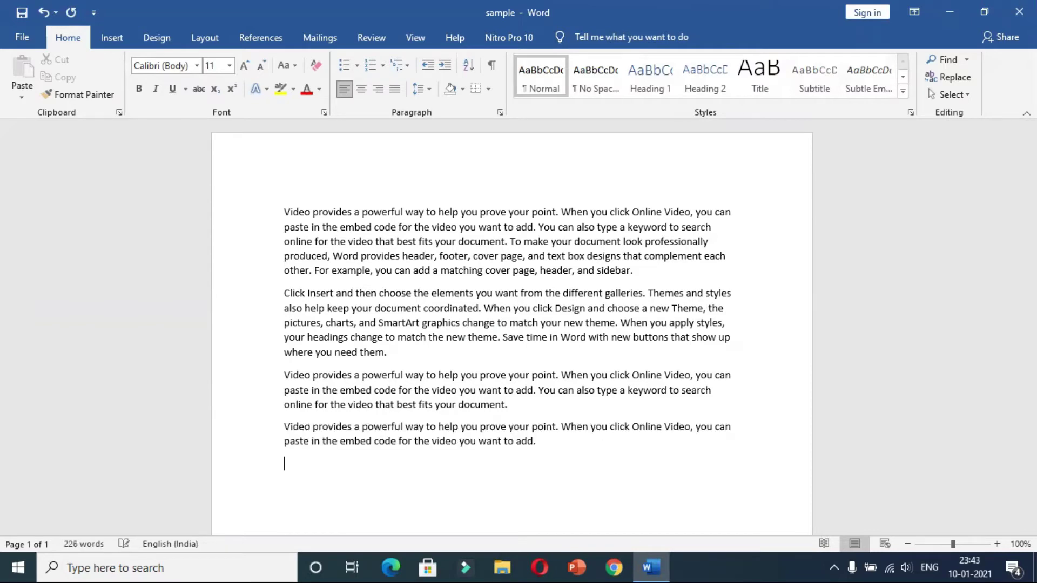
key("alt+F4")
left_click(531, 317)
- Reopen sample and generate a fourth paragraph with =rand(1,4)
double_click(80, 411)
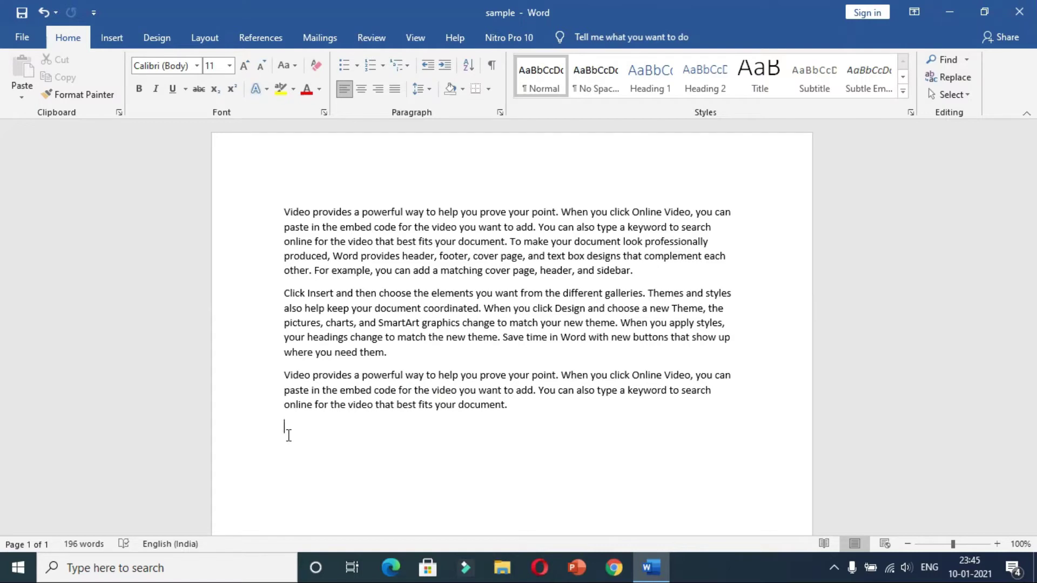
type("a")
key("BackSpace")
type("=rand(1,4)")
key("Return")
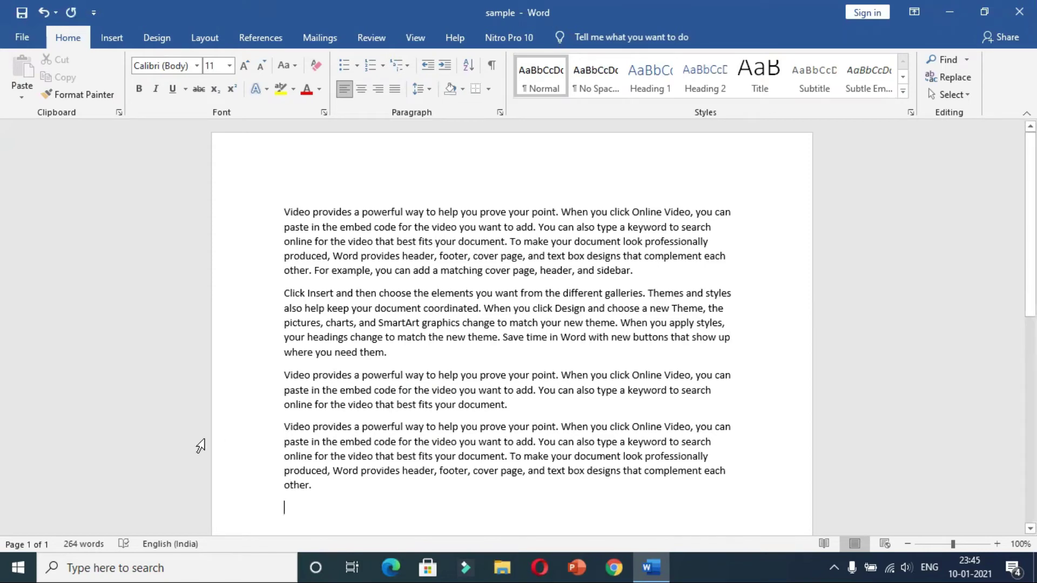
left_click(22, 37)
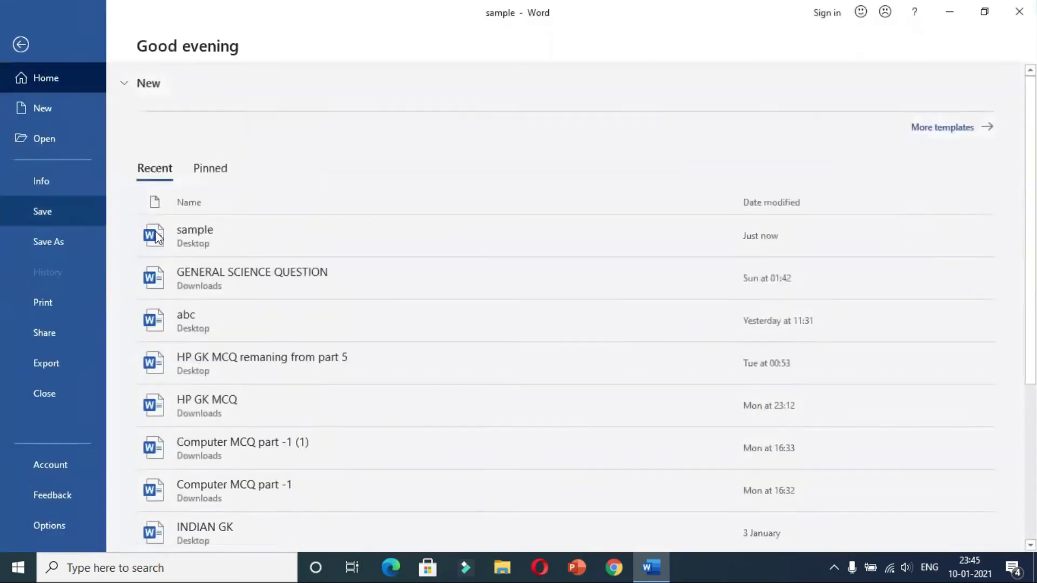
left_click(157, 237)
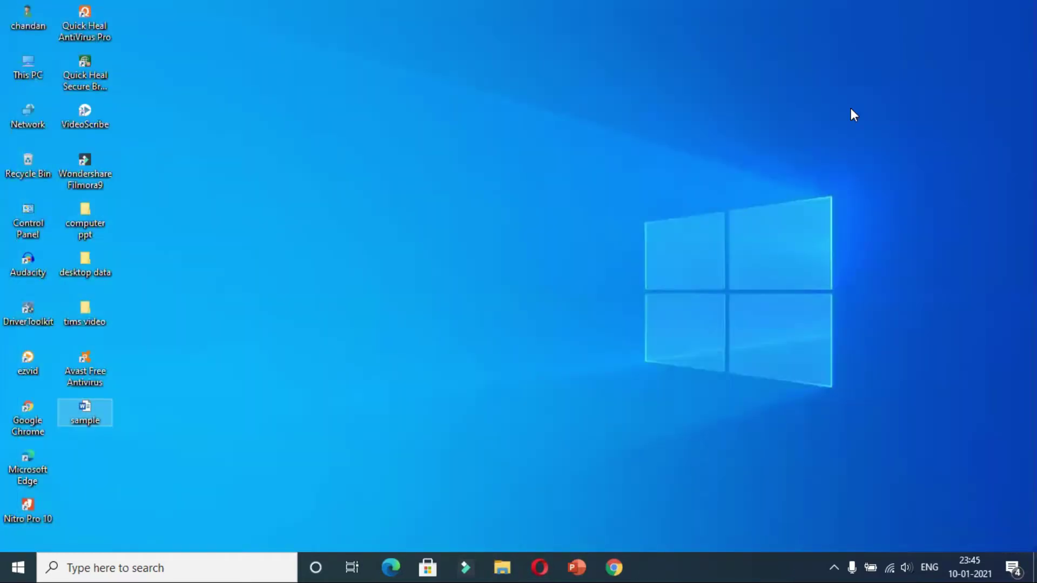
double_click(79, 417)
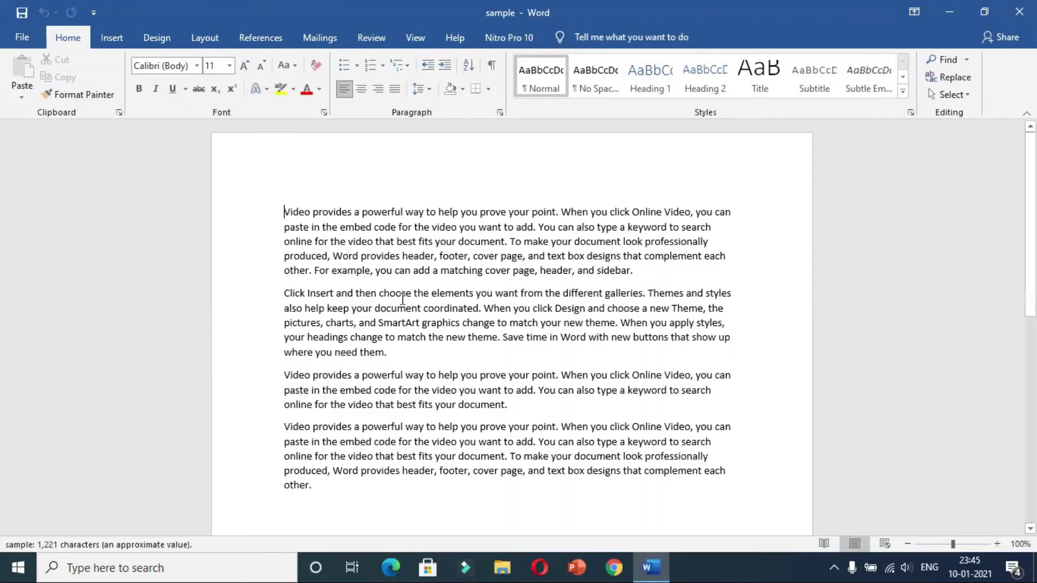
scroll(412, 446, "down", 2)
triple_click(337, 387)
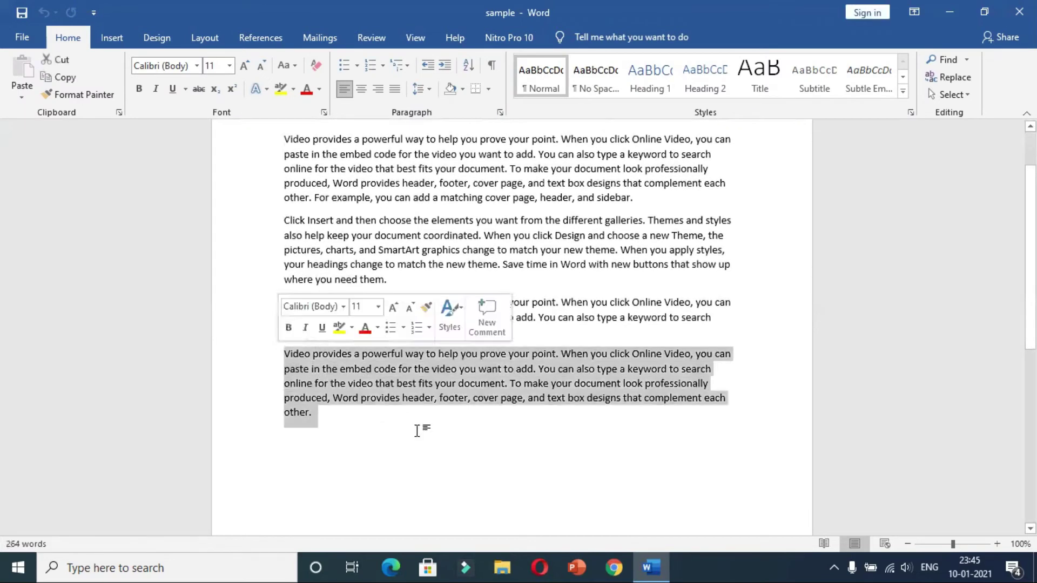
key("Right")
left_click(1019, 11)
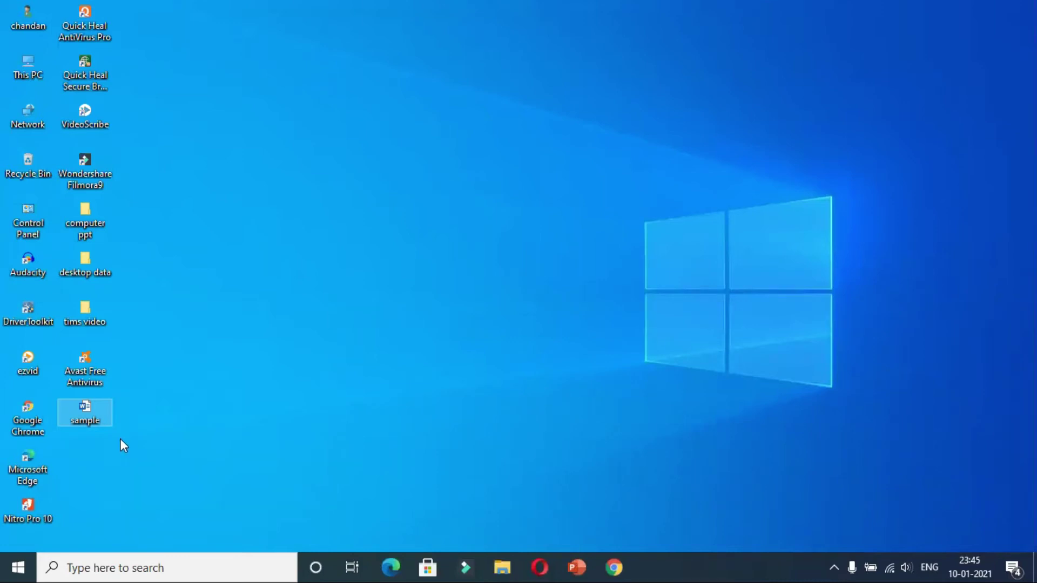
- Reopen sample and append a new paragraph at the end with =rand(1,5)
double_click(102, 412)
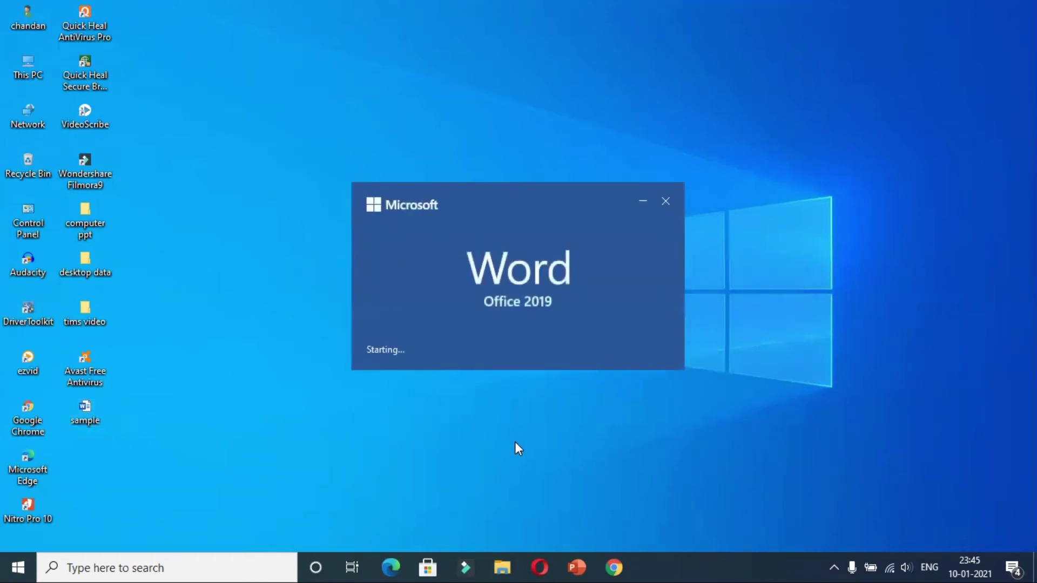
scroll(517, 442, "down", 1)
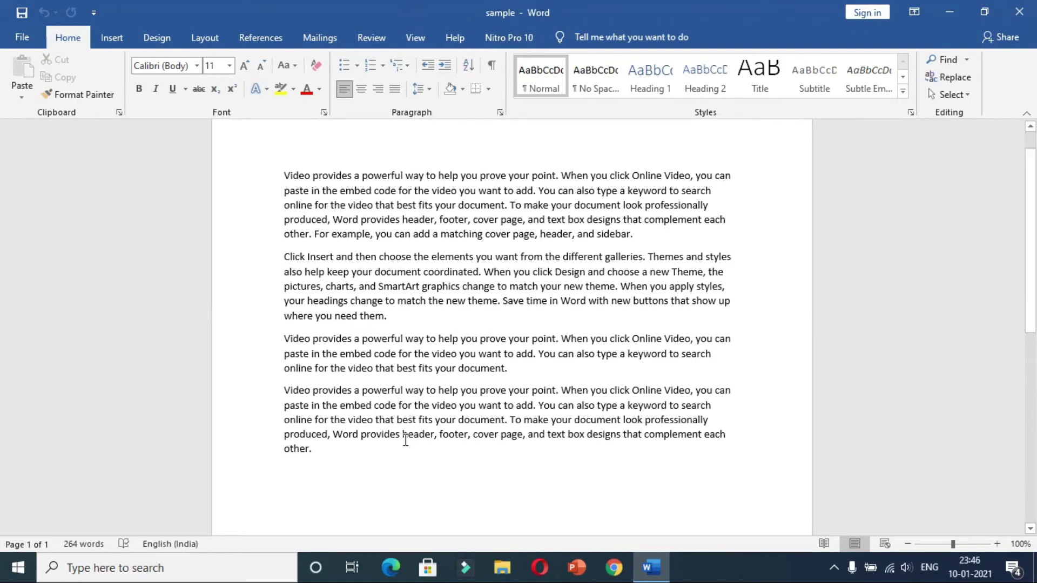
left_click(384, 452)
key("Return")
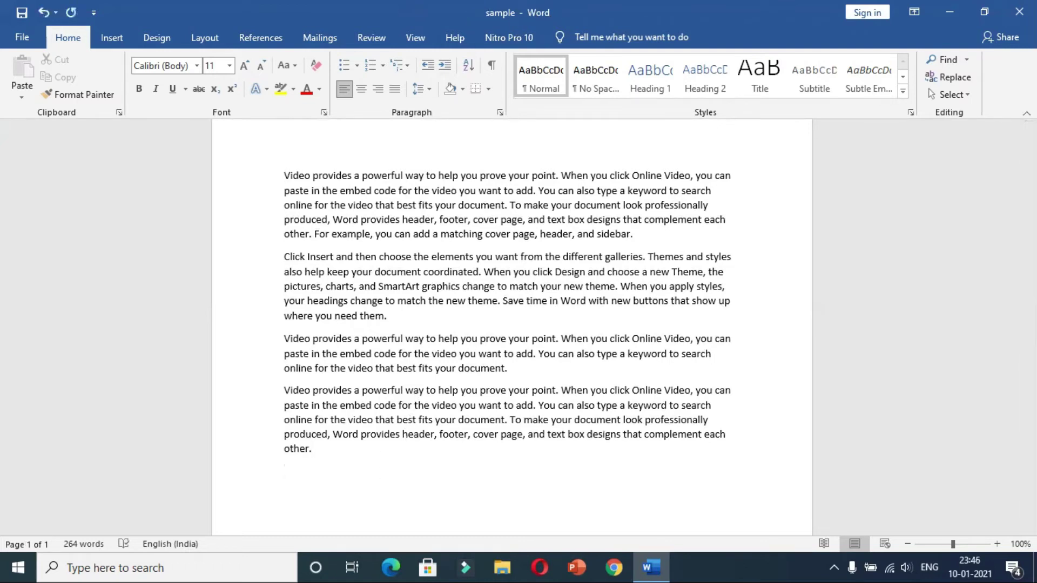
type("=rand(1")
type(",5)")
key("Return")
- Append more placeholder text with =rand(1,10), bringing the document to 467 words
type("=rand(1")
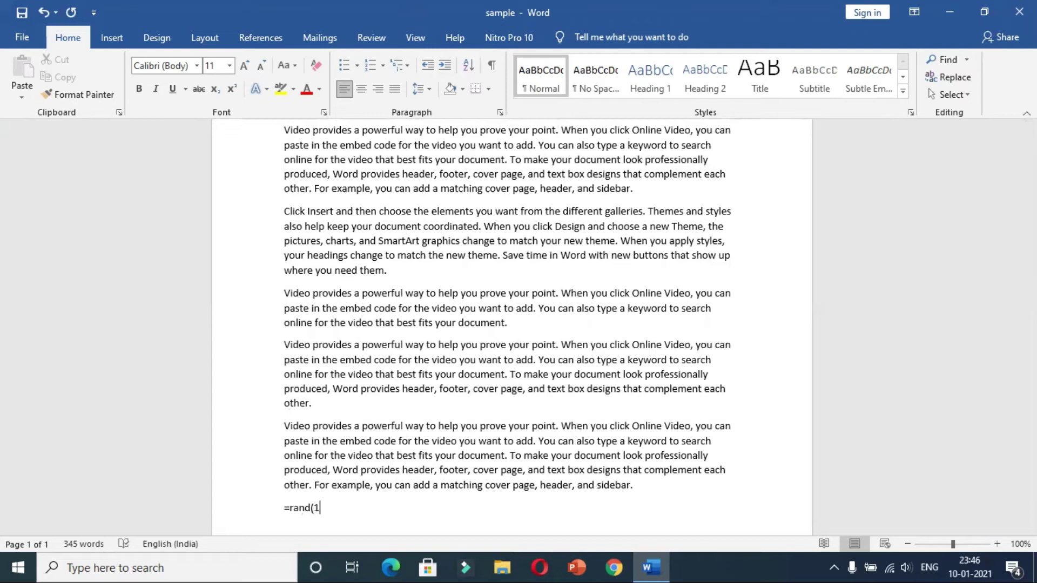
type(",10)")
key("Return")
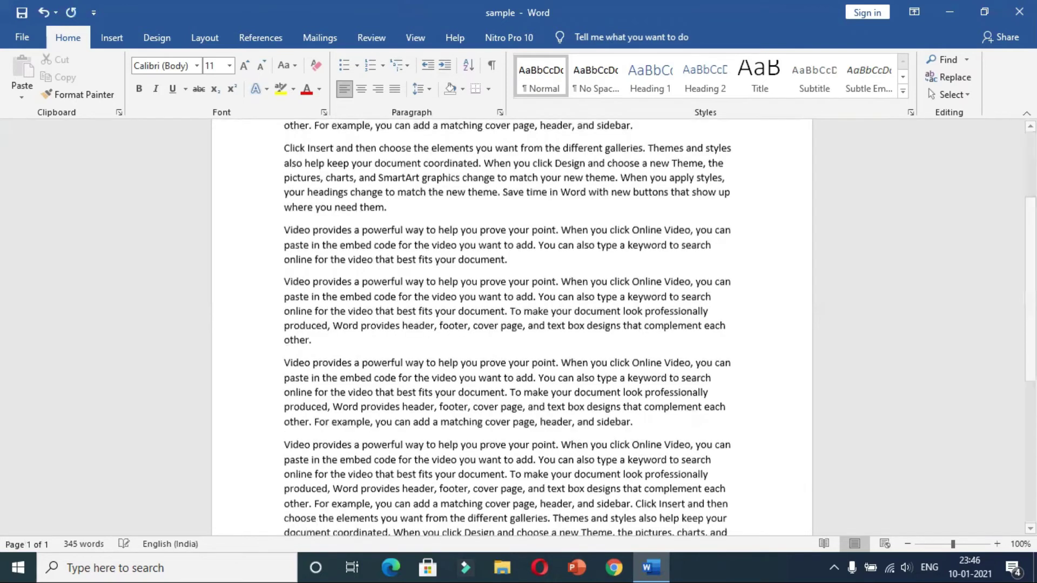
scroll(553, 364, "up", 1)
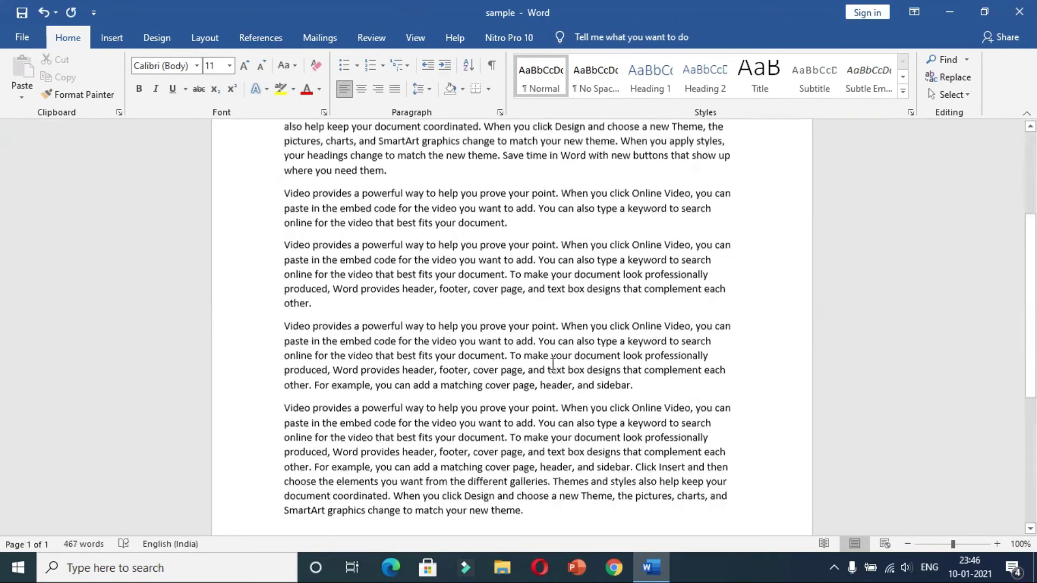
scroll(552, 364, "up", 3)
scroll(552, 361, "up", 1)
scroll(543, 341, "down", 4)
scroll(571, 476, "down", 4)
scroll(561, 471, "down", 2)
scroll(559, 469, "up", 3)
scroll(559, 469, "up", 3)
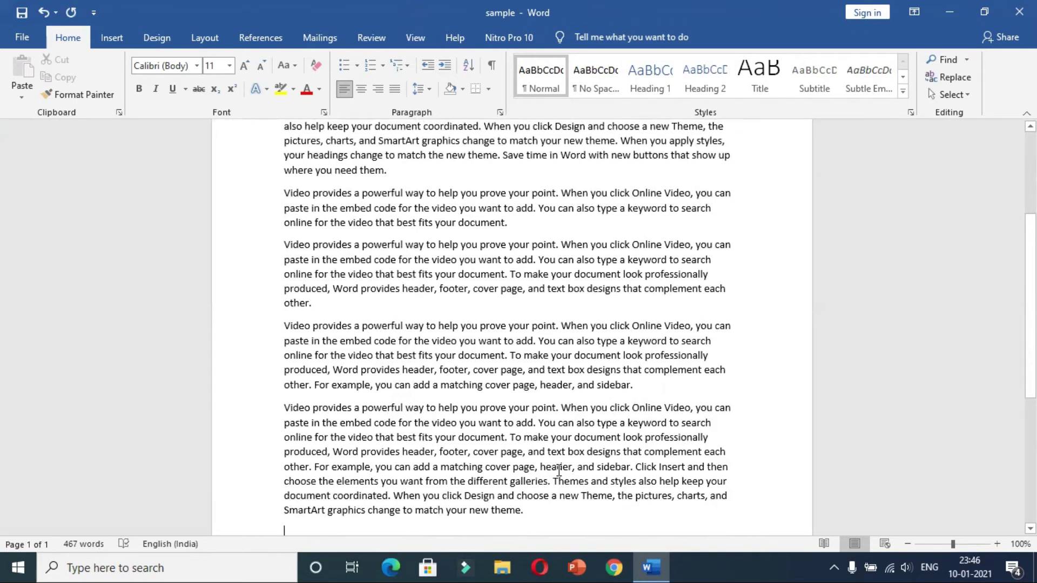
scroll(558, 470, "up", 2)
scroll(557, 468, "up", 2)
scroll(526, 469, "up", 1)
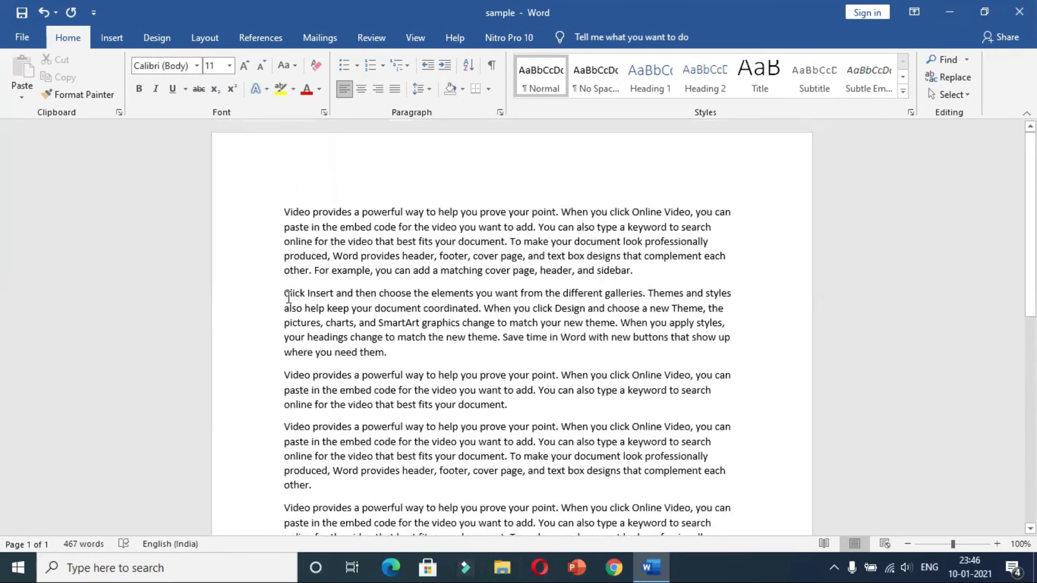
left_click(24, 39)
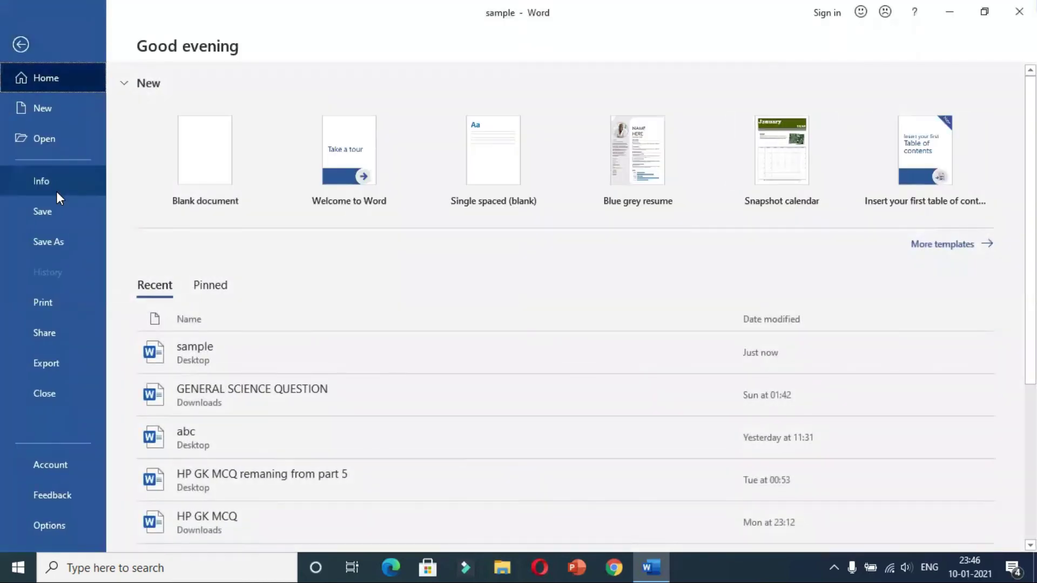
- Save a copy to the Desktop, appending 'one' to the file name to make 'sample one'
left_click(50, 241)
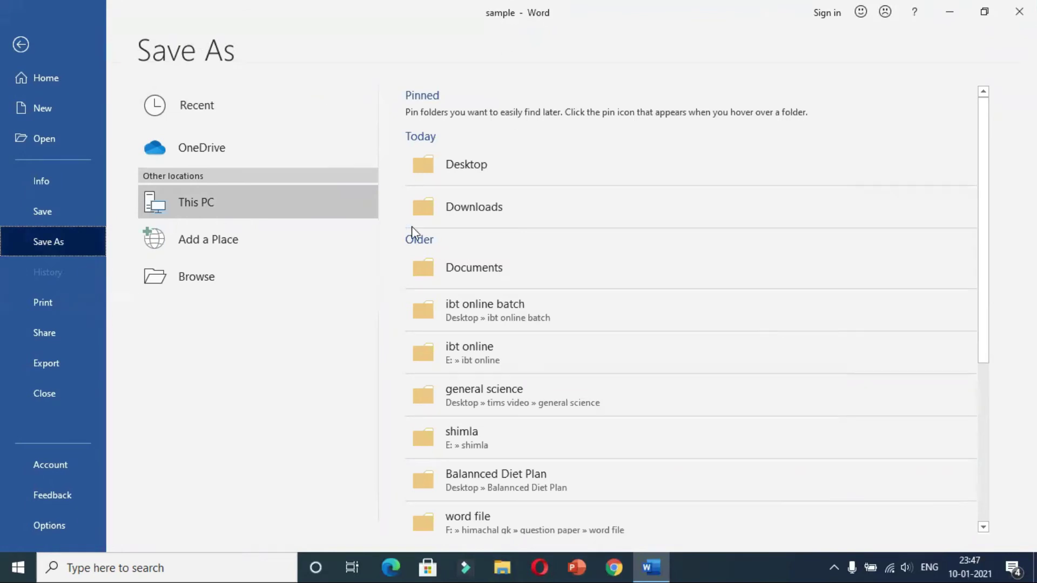
left_click(464, 164)
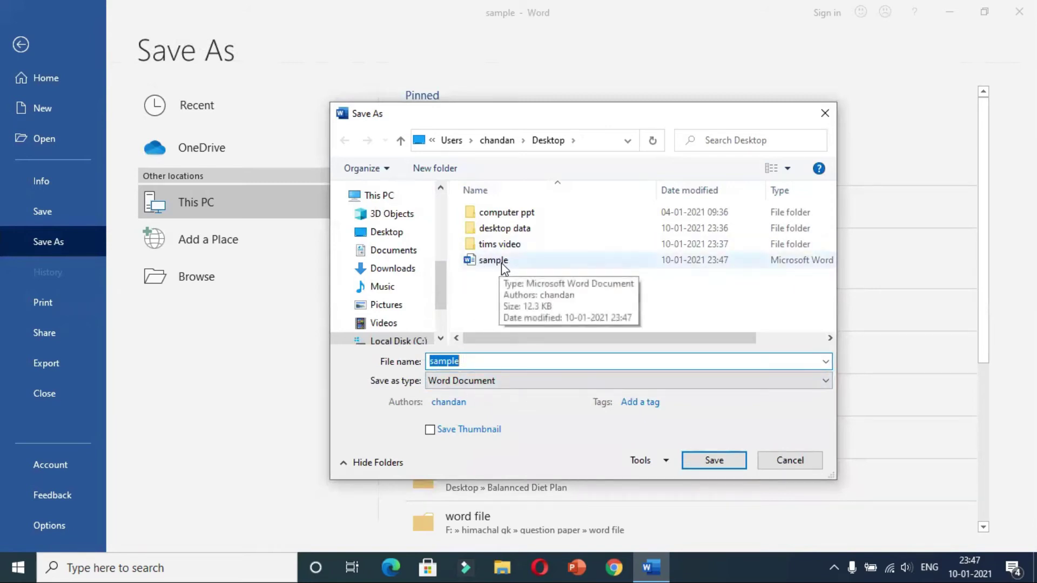
left_click(482, 359)
type("one")
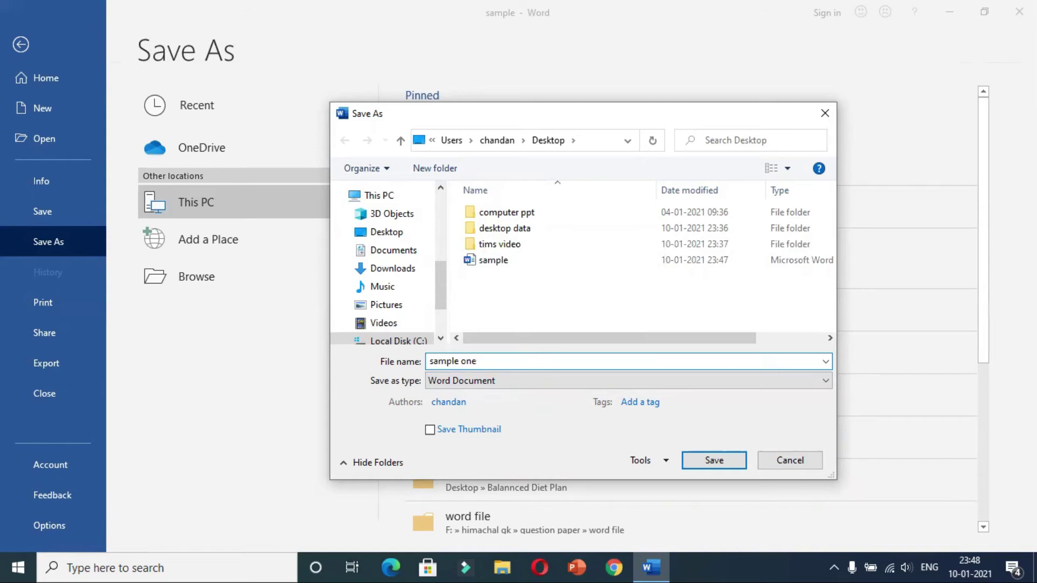
left_click(718, 463)
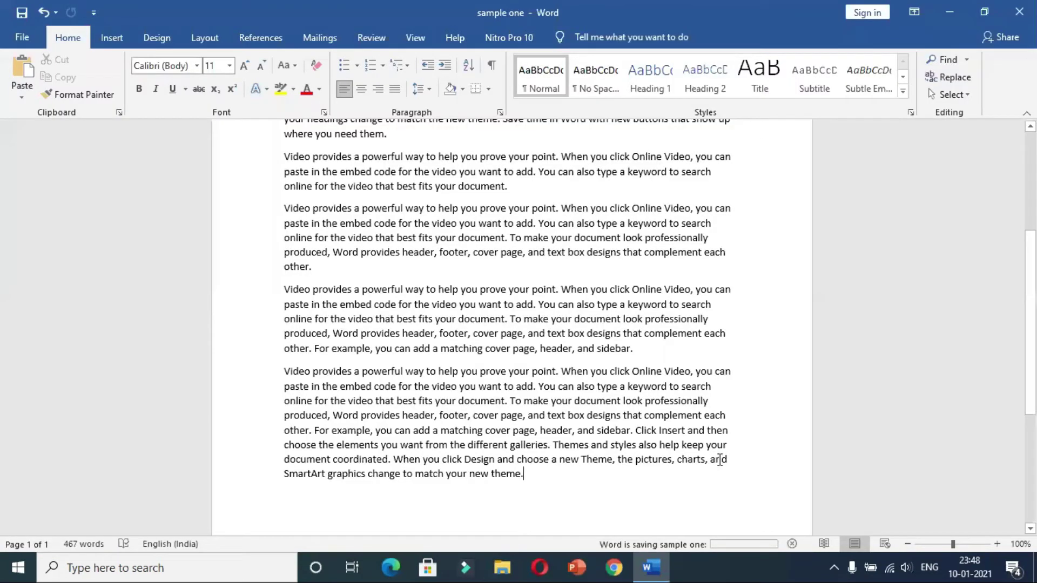
- Close sample one and move the sample and sample one icons toward the desktop centre
key("ctrl+w")
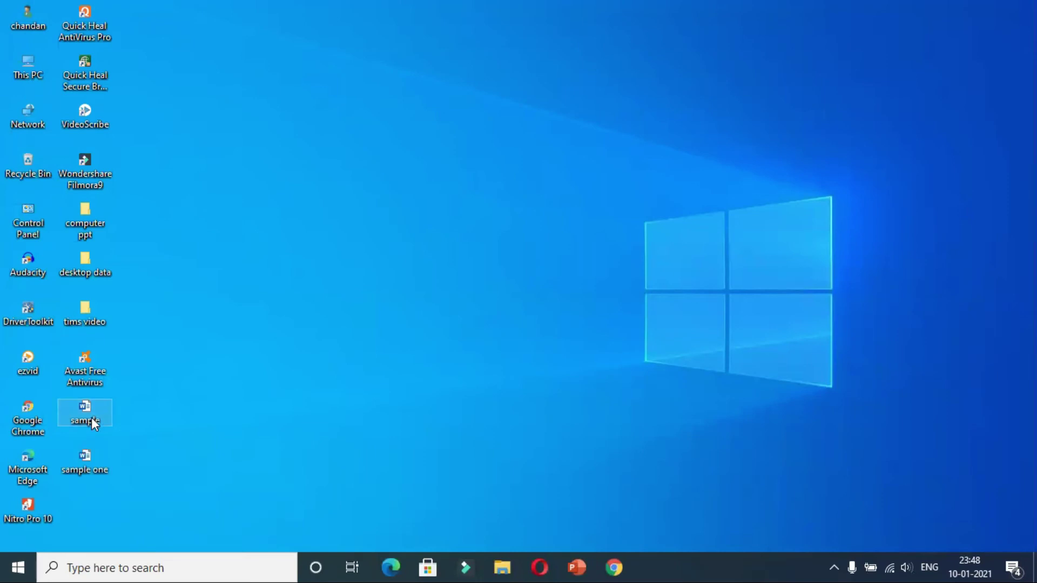
left_click_drag(153, 413, 85, 469)
left_click_drag(92, 403, 319, 355)
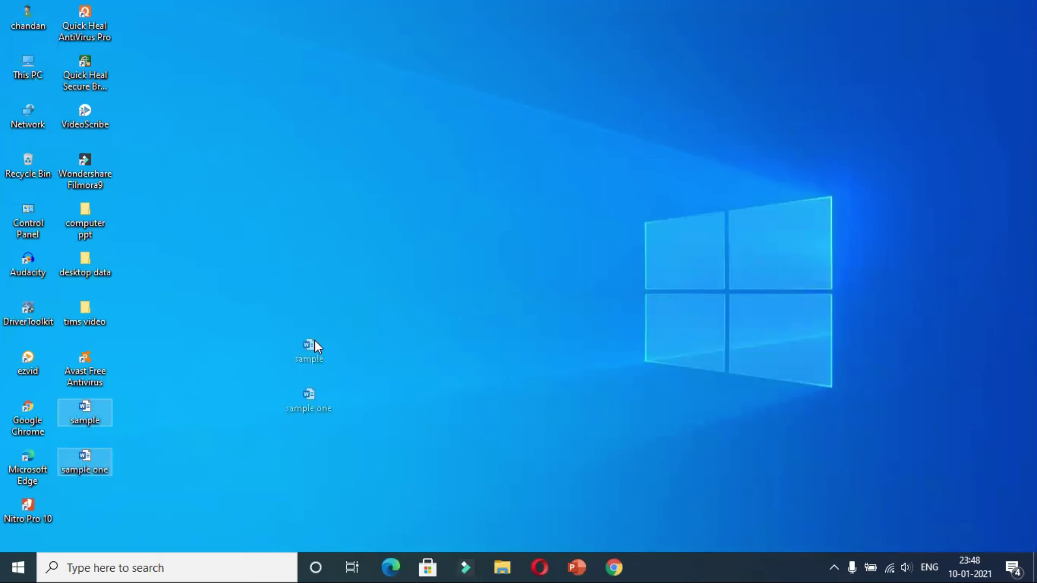
- Open sample, scroll down through it, and close it
double_click(306, 357)
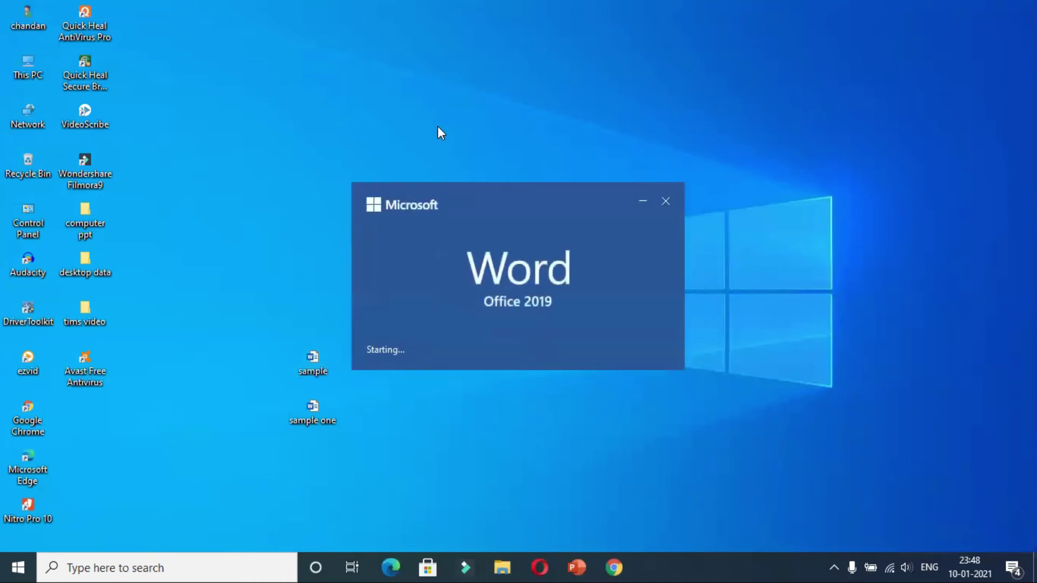
scroll(493, 276, "down", 2)
scroll(410, 284, "down", 1)
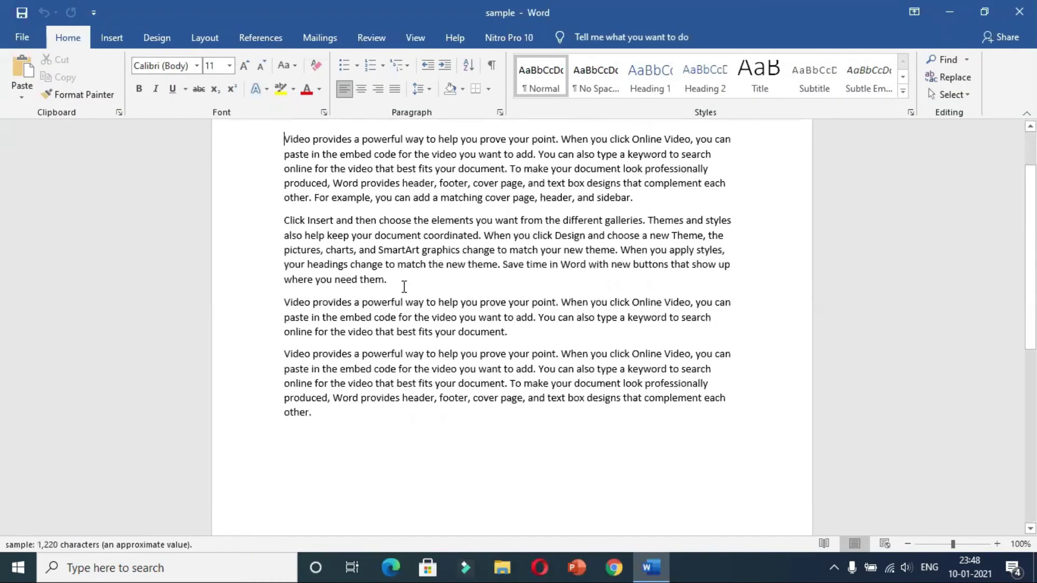
key("alt+F4")
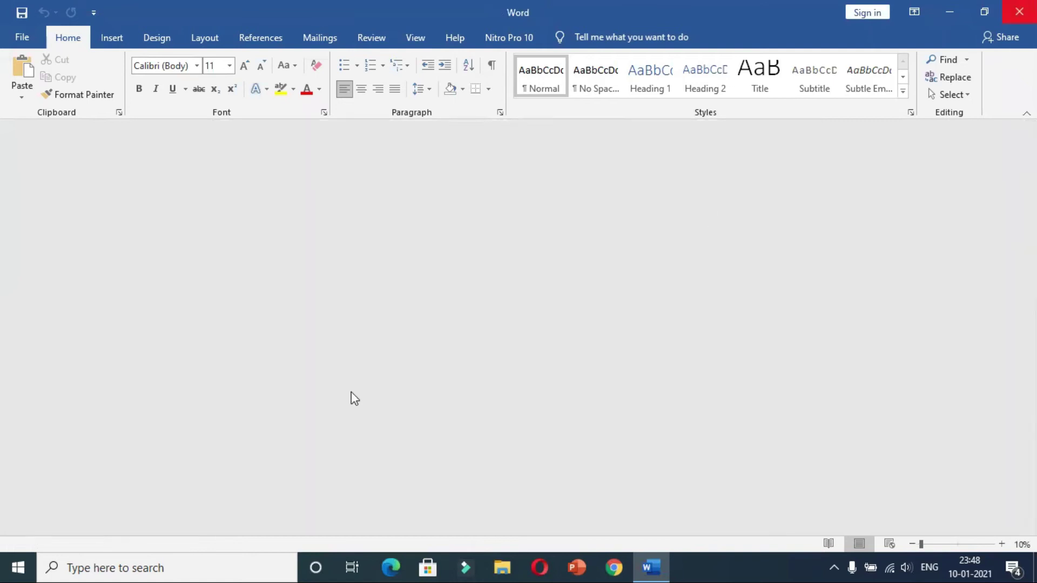
- Open sample one, scroll through its text, and close it
left_click(302, 411)
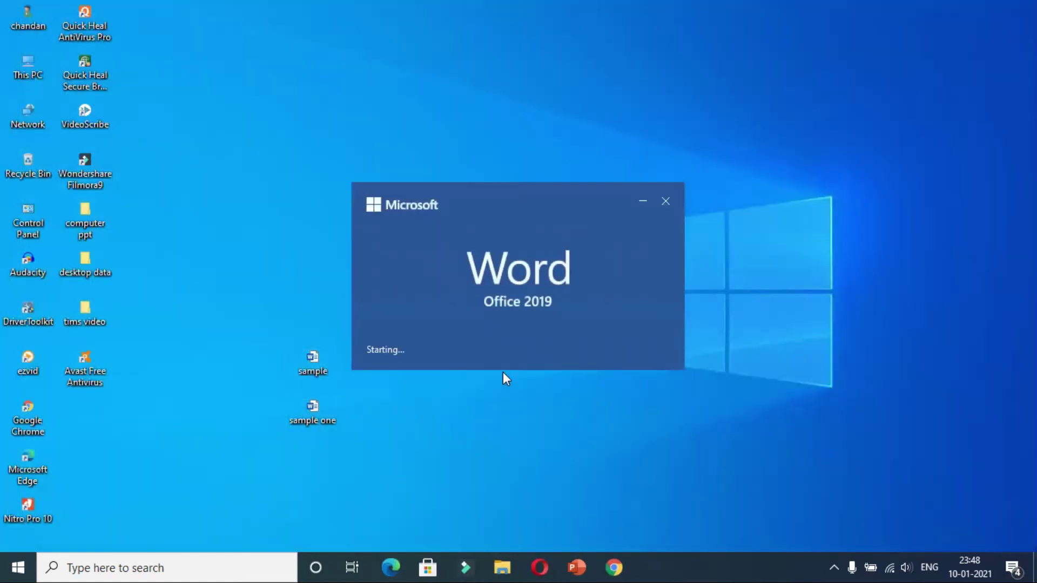
scroll(449, 359, "down", 6)
scroll(450, 359, "down", 4)
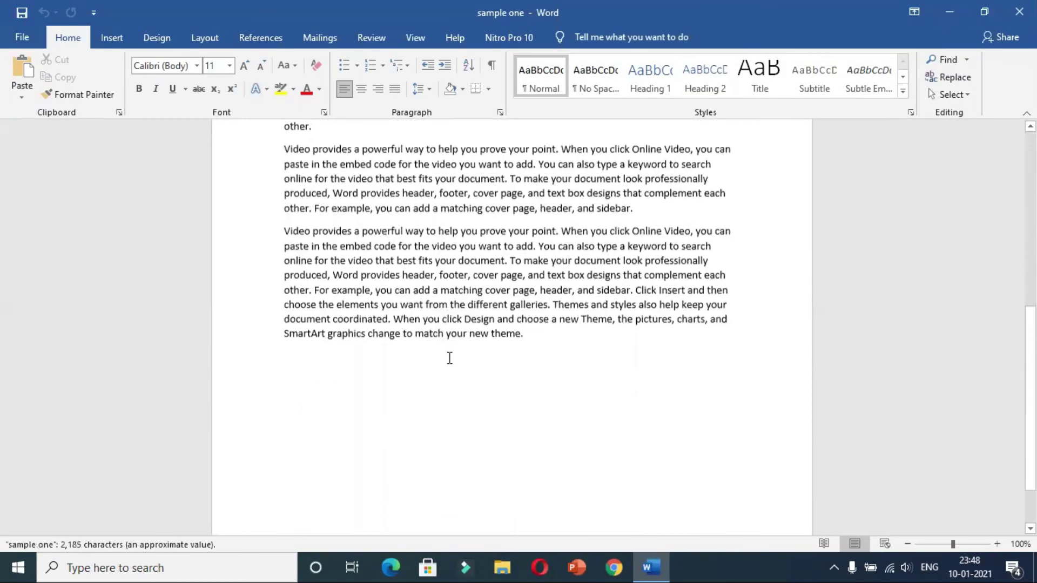
scroll(463, 382, "up", 4)
scroll(463, 382, "up", 5)
key("alt+F4")
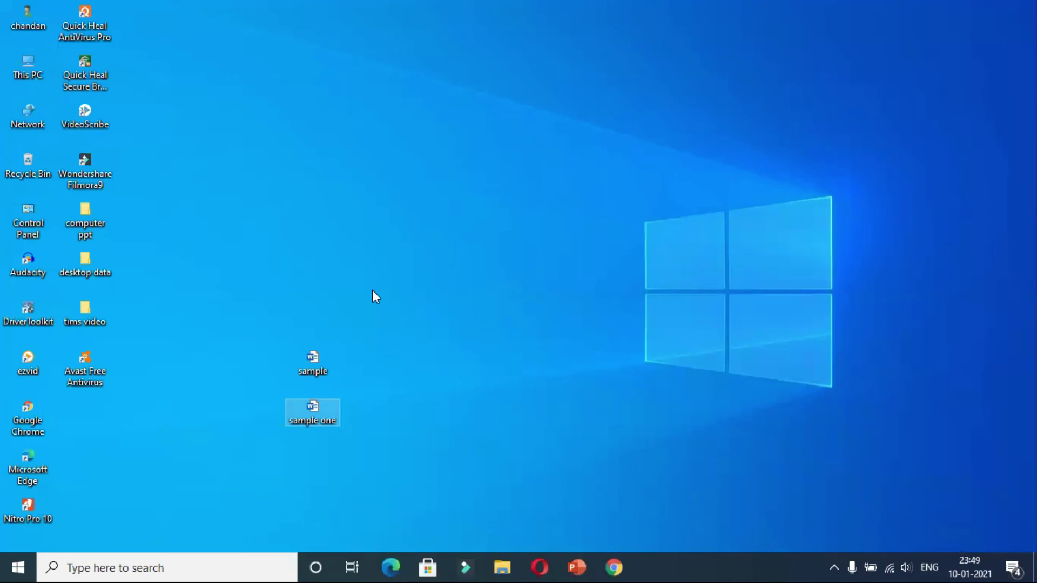
- Open sample one, type 'Djfdf kjdhfj' on the last empty line, and close it
double_click(313, 416)
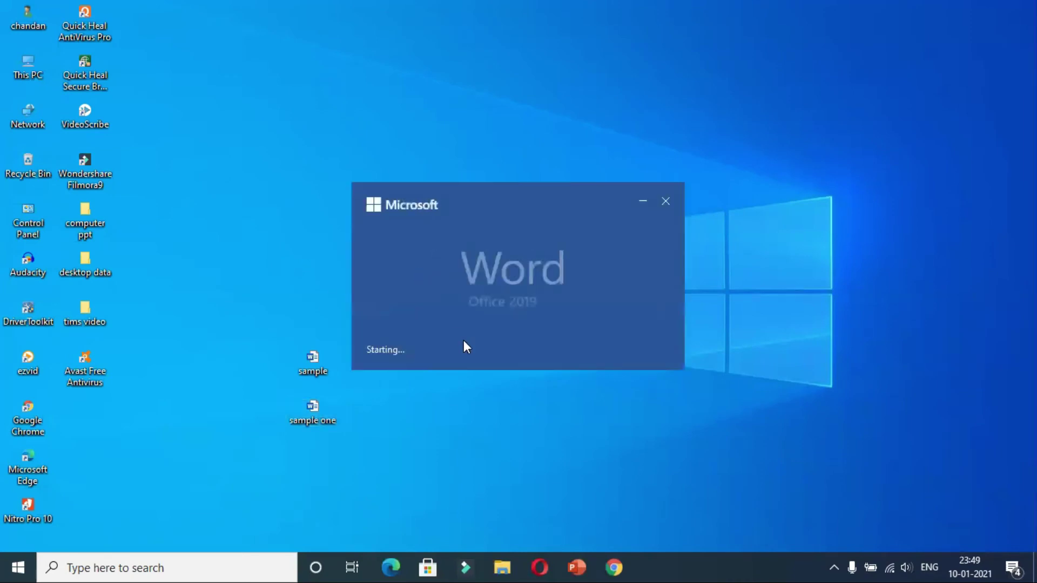
scroll(555, 277, "down", 8)
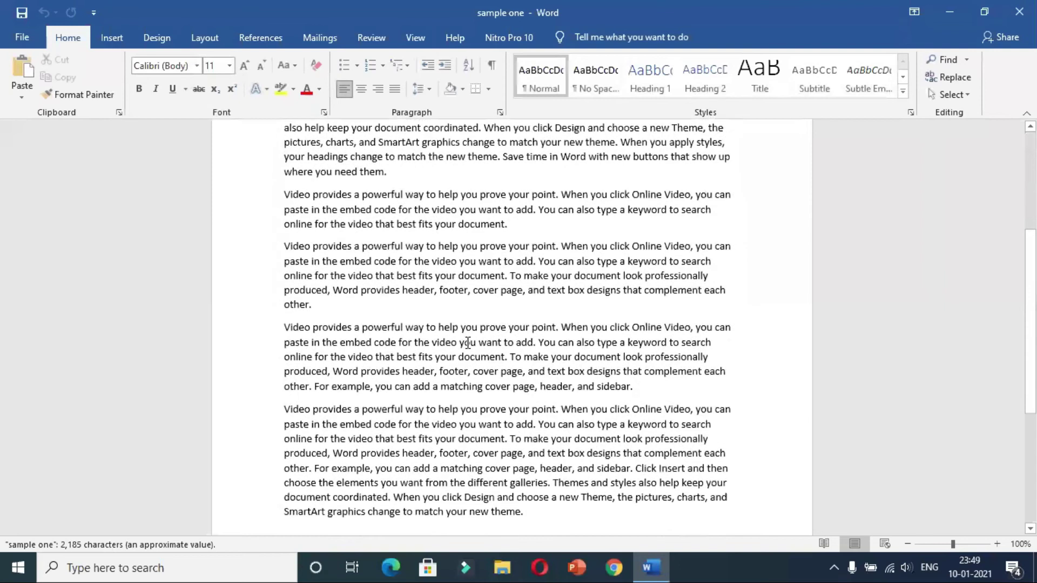
scroll(555, 277, "down", 8)
left_click(558, 276)
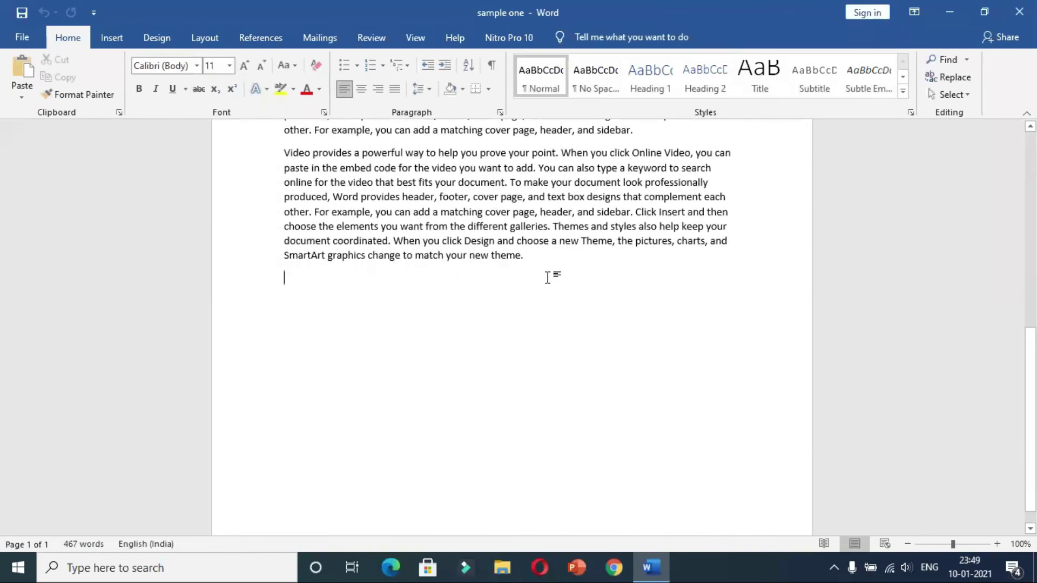
type("Djfdf kjdhfj")
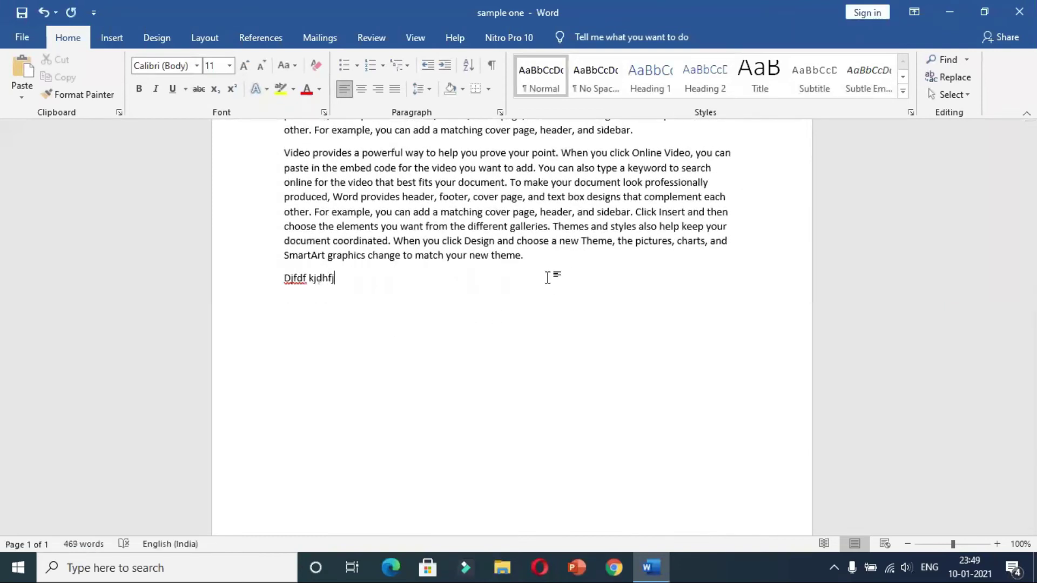
left_click(22, 36)
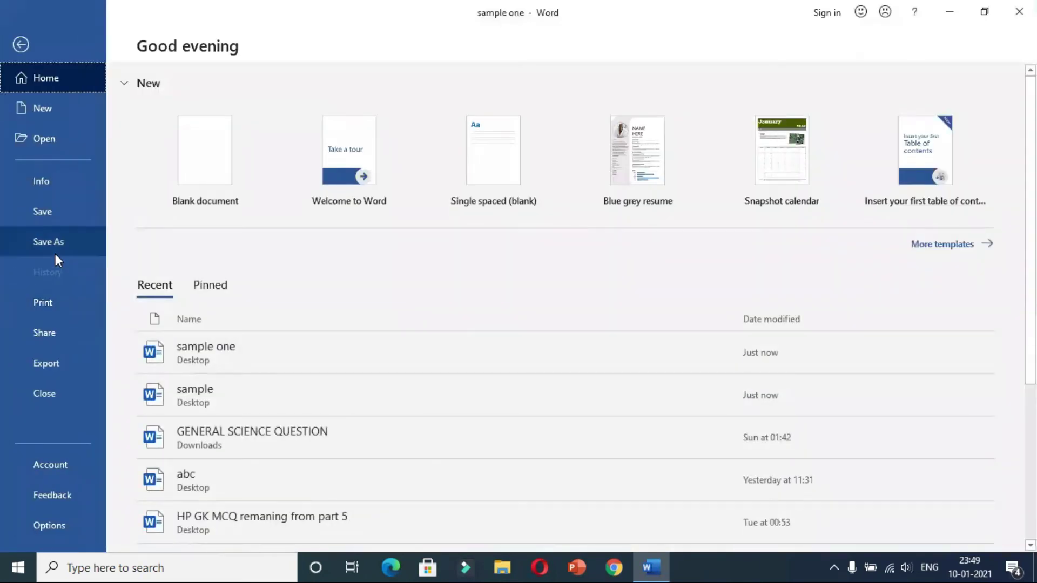
key("Escape")
left_click(1018, 11)
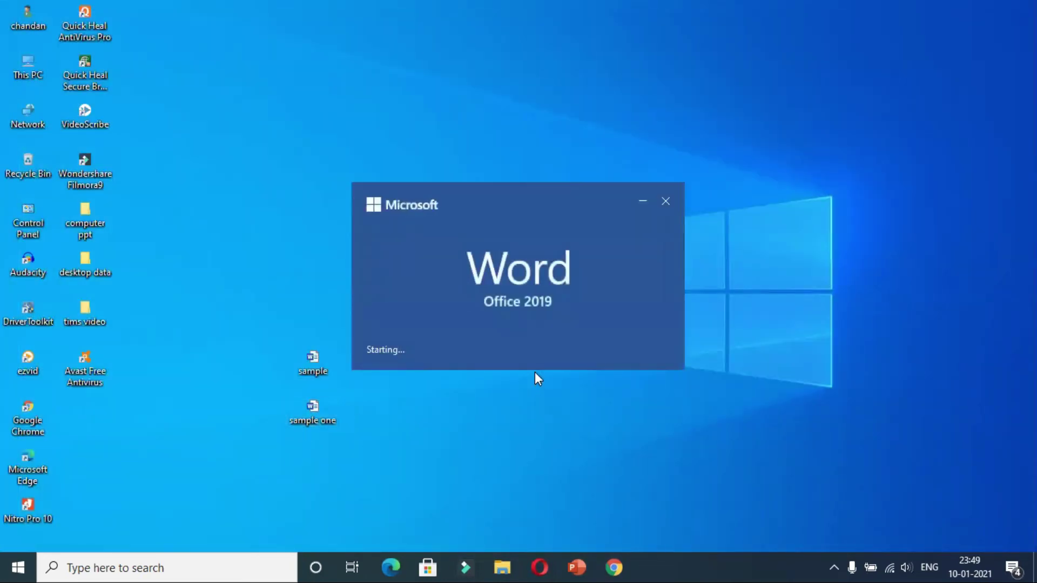
- Close sample one, then open sample to check its four paragraphs and close it
scroll(540, 378, "down", 10)
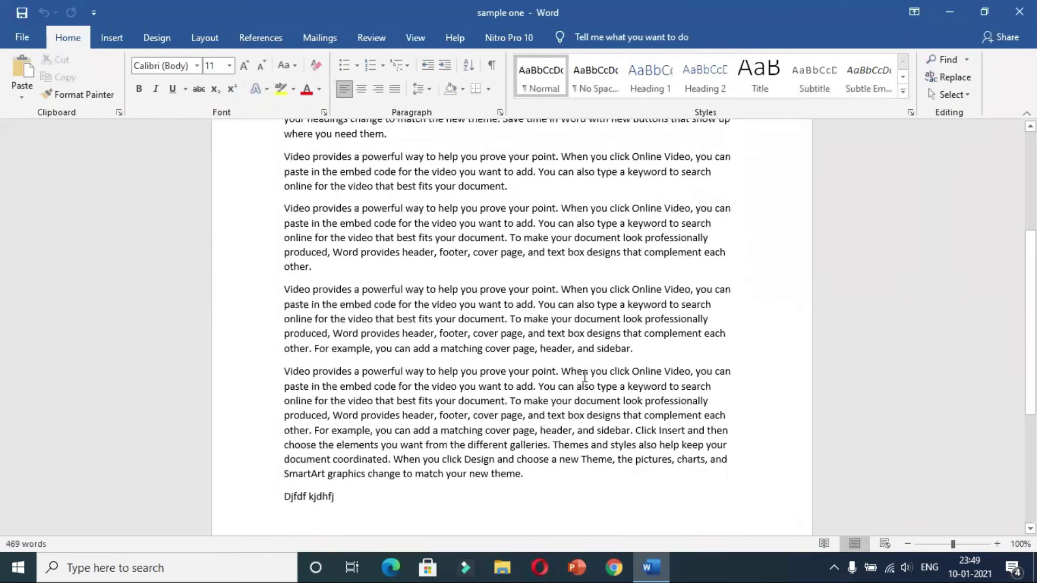
scroll(569, 389, "down", 2)
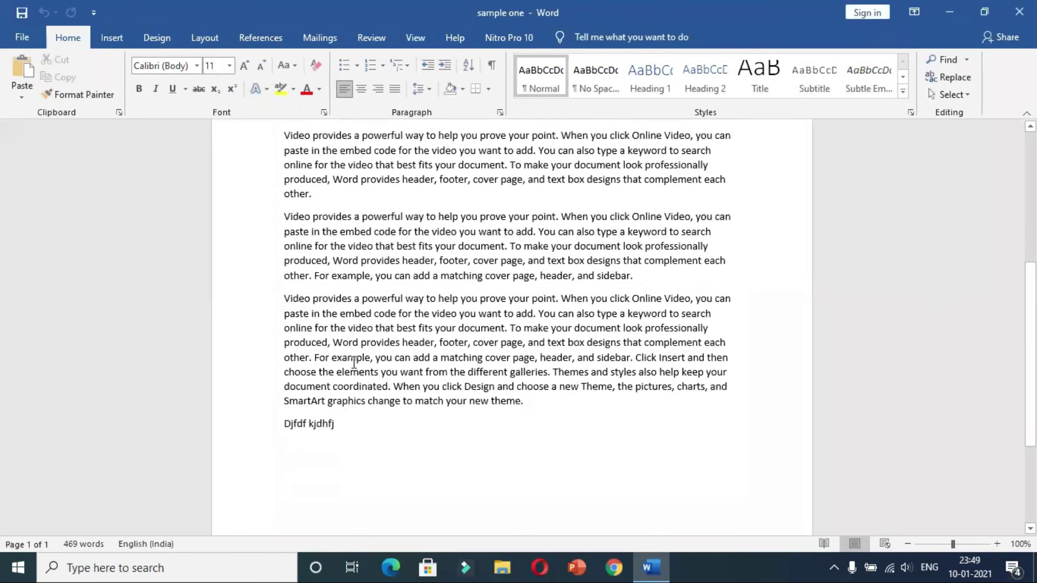
key("alt+F4")
double_click(312, 365)
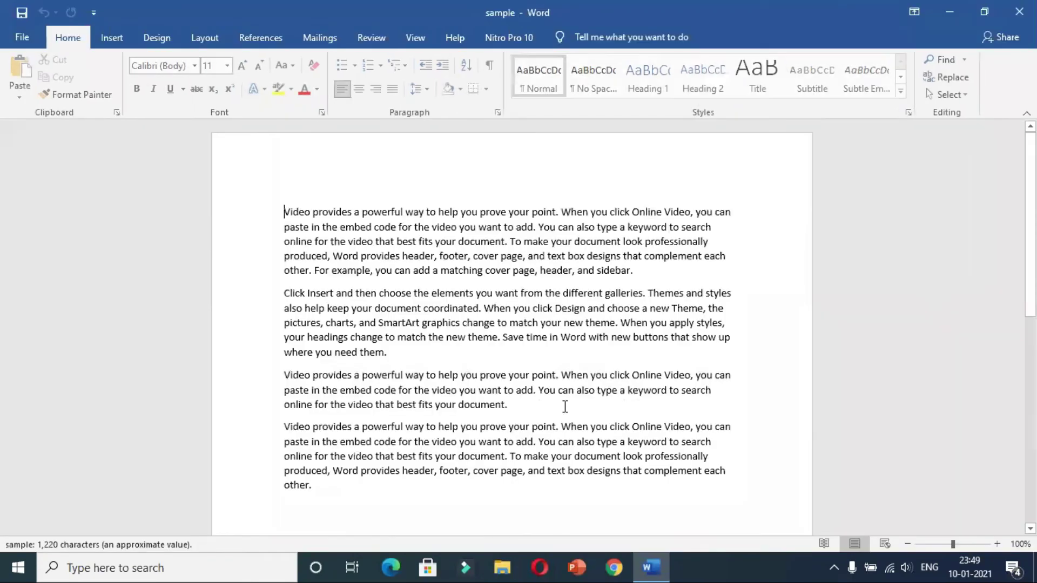
scroll(562, 407, "down", 1)
key("alt+F4")
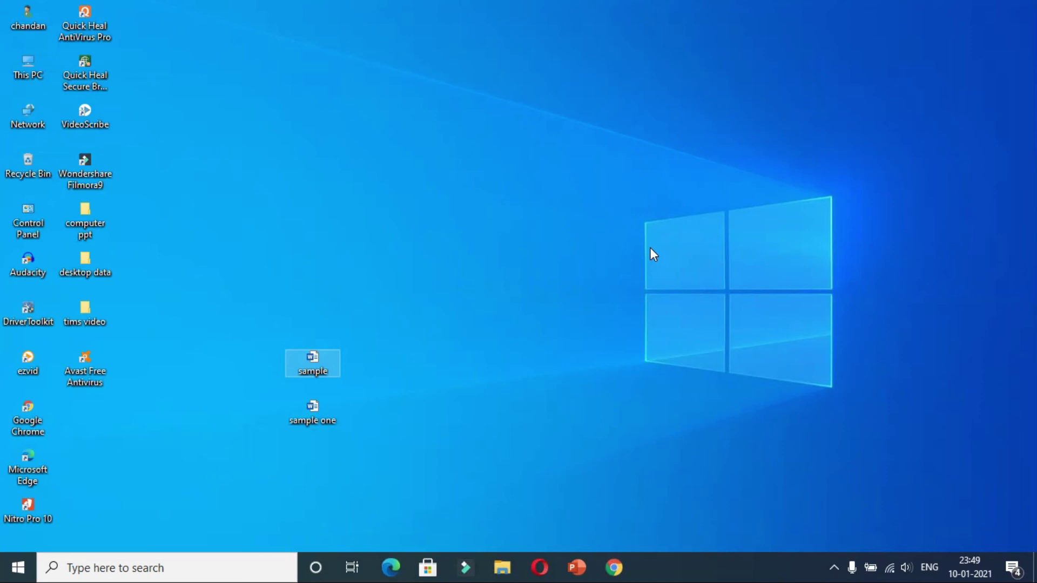
- Reopen sample and start a Save As with the Desktop as location
double_click(319, 364)
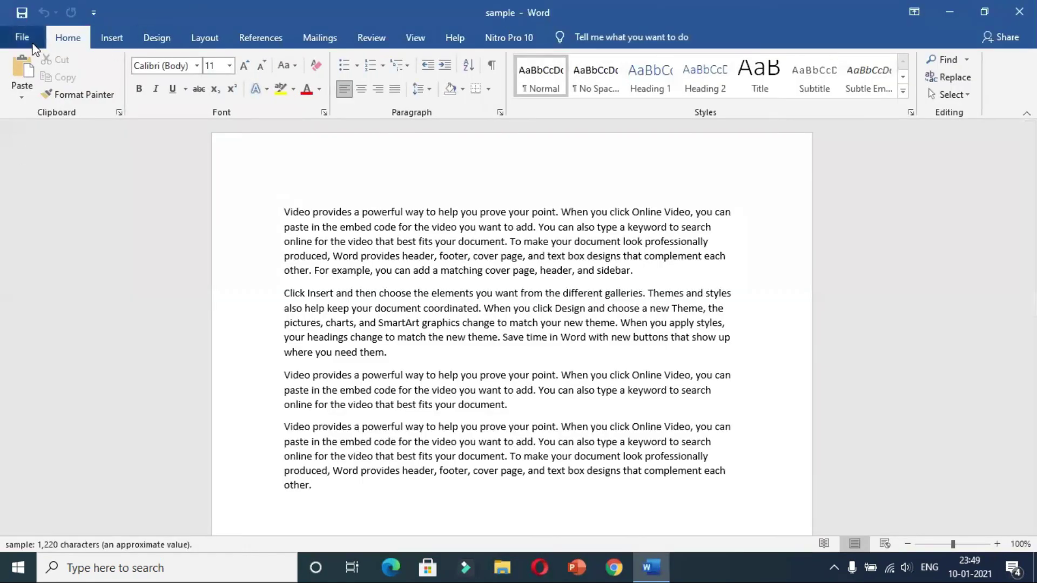
left_click(21, 38)
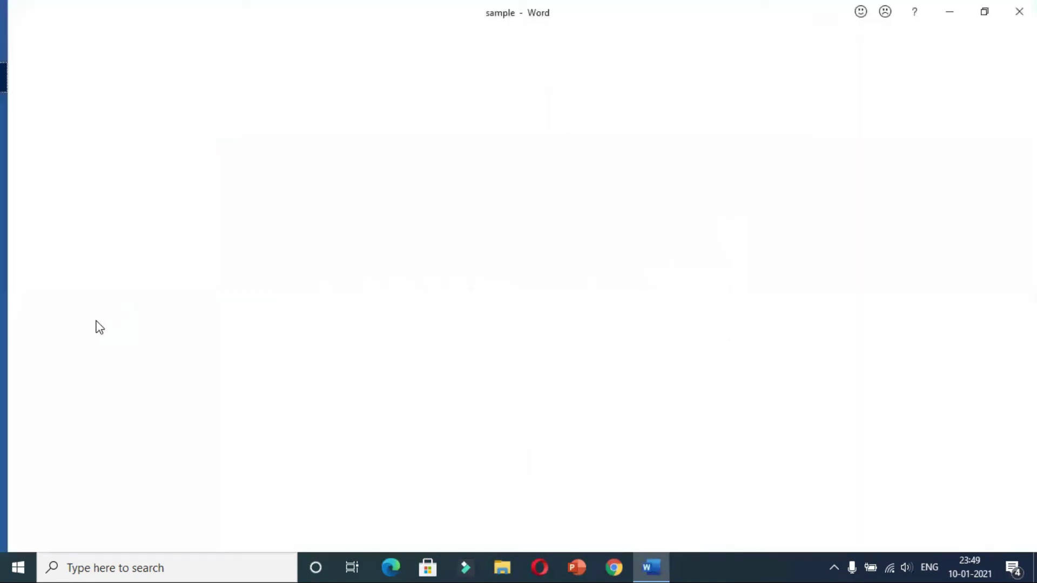
left_click(54, 241)
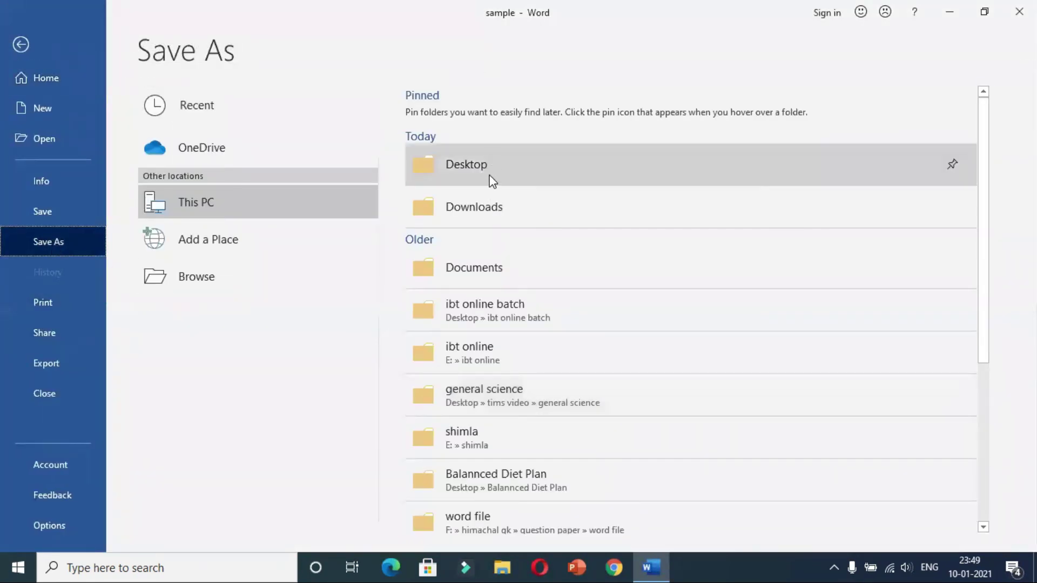
left_click(546, 177)
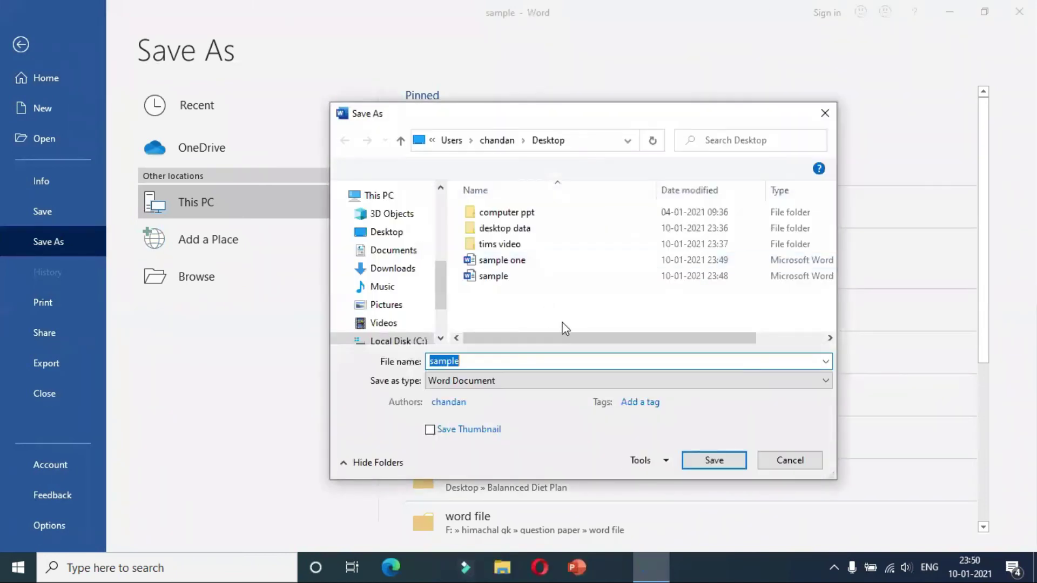
- Create a 'New folder' on the Desktop and save sample inside it
right_click(528, 299)
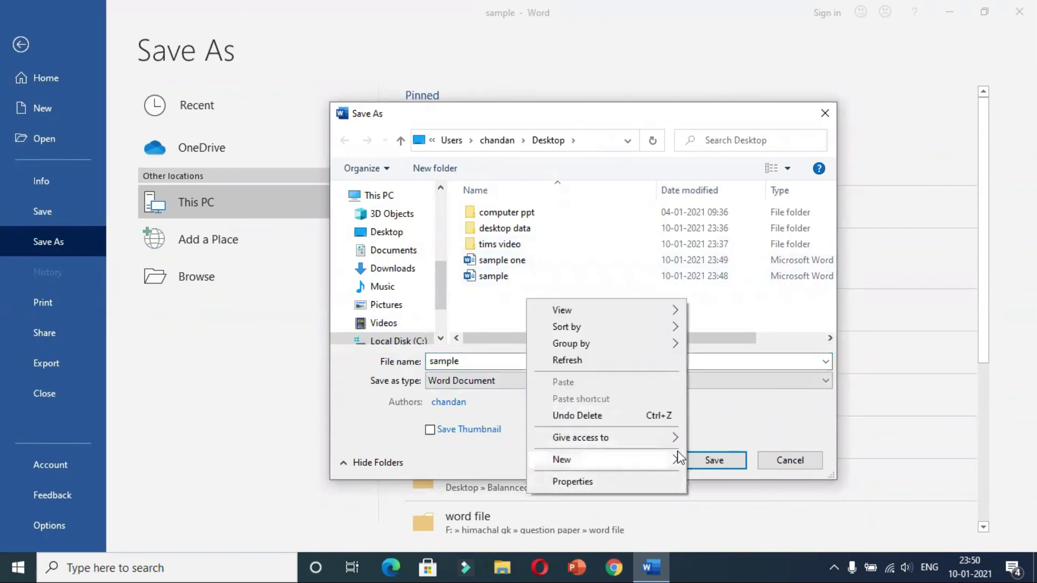
left_click(720, 305)
left_click(573, 319)
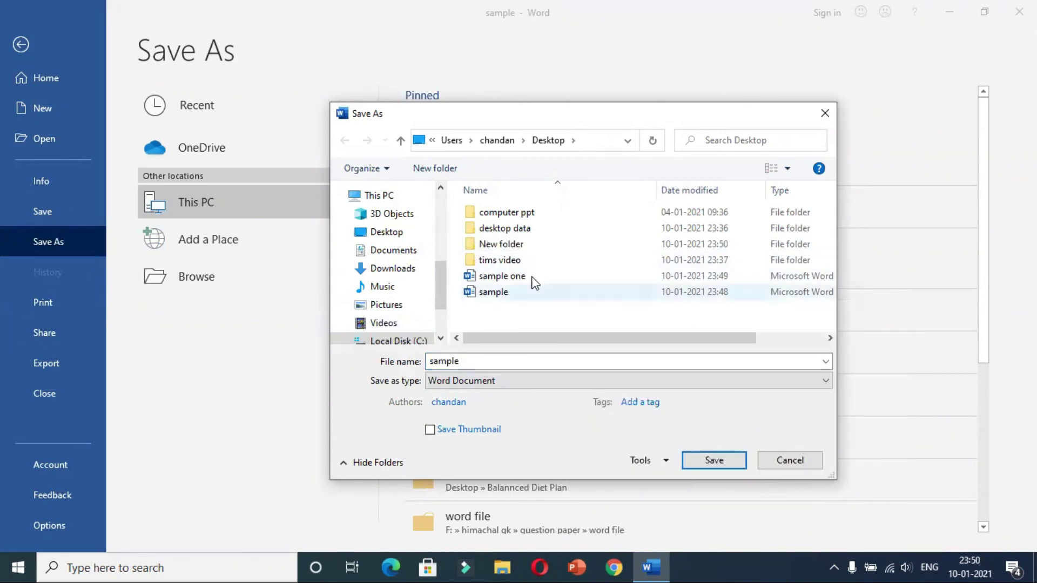
double_click(511, 244)
left_click(710, 461)
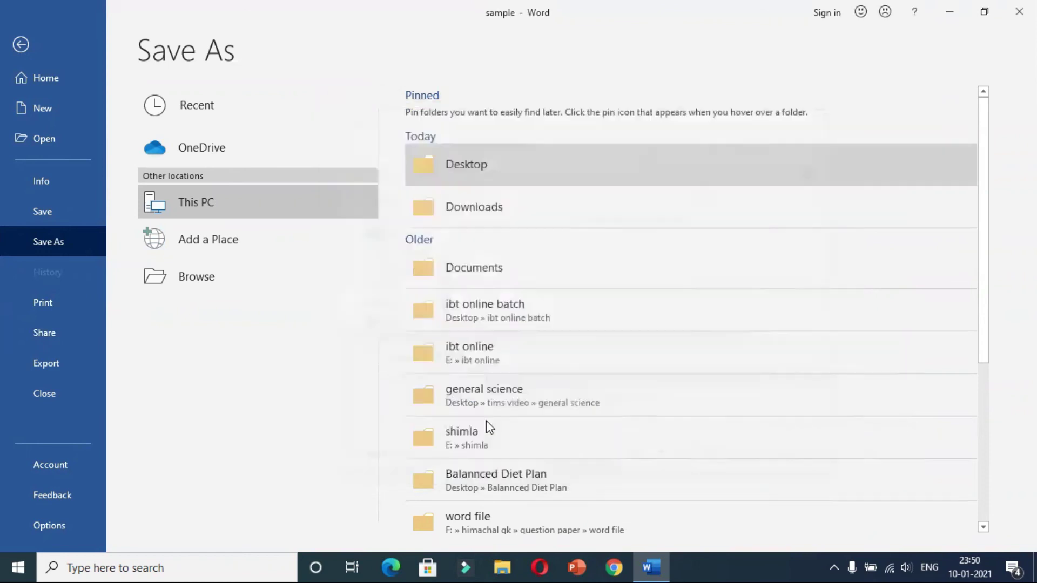
key("super+d")
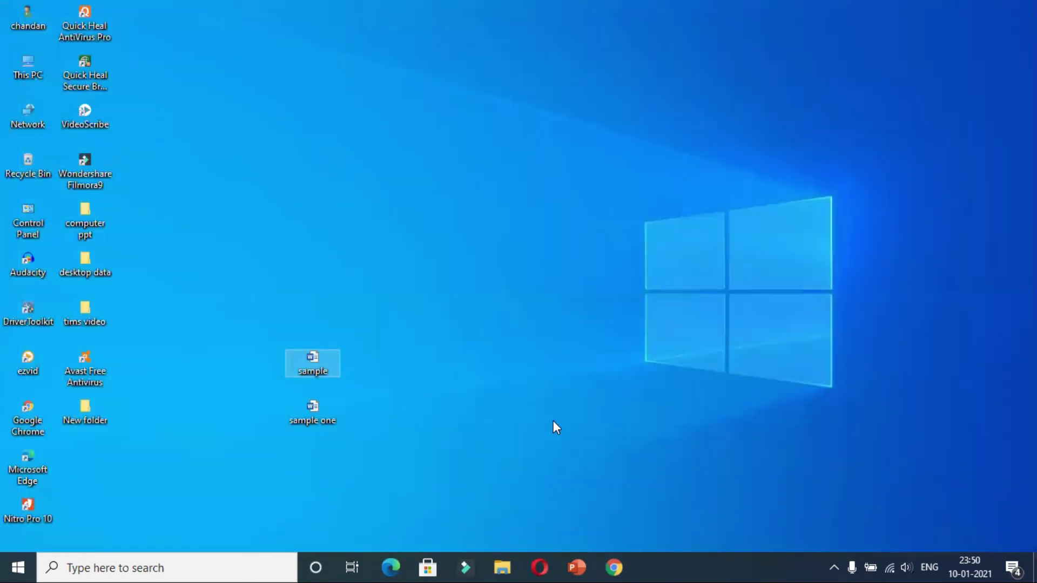
left_click(216, 389)
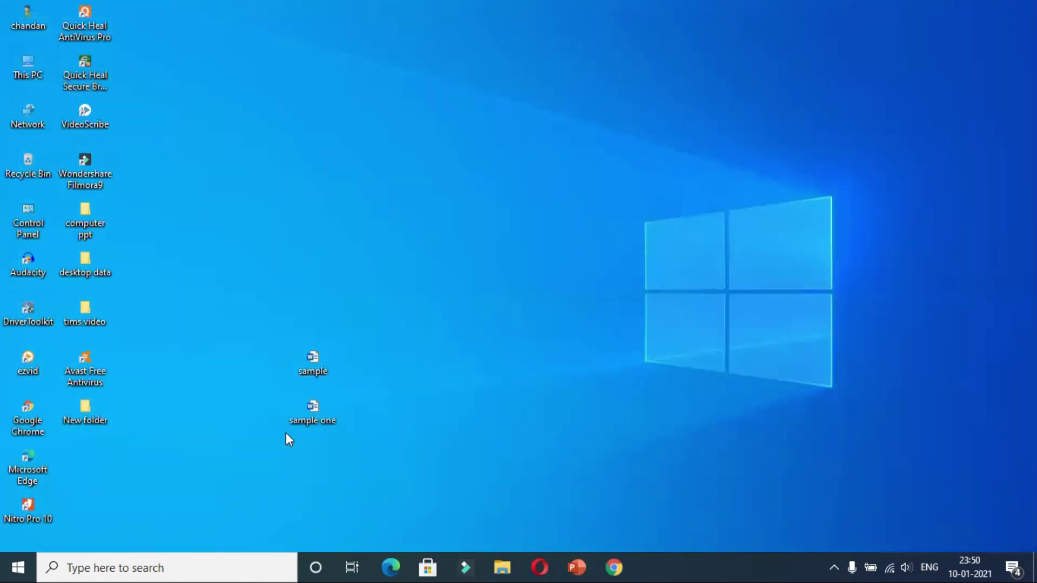
double_click(85, 410)
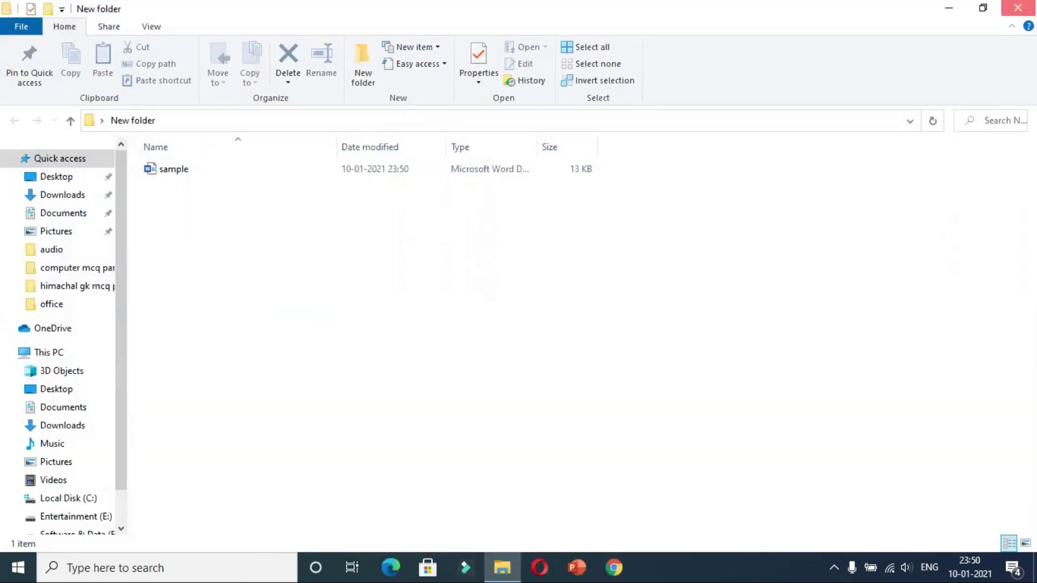
left_click(1017, 7)
right_click(483, 170)
left_click(533, 219)
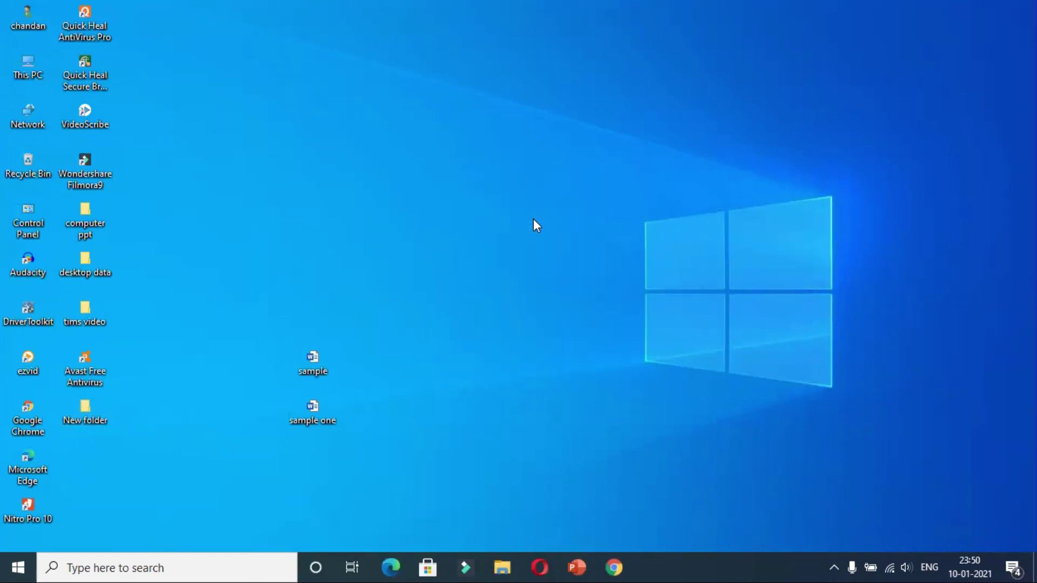